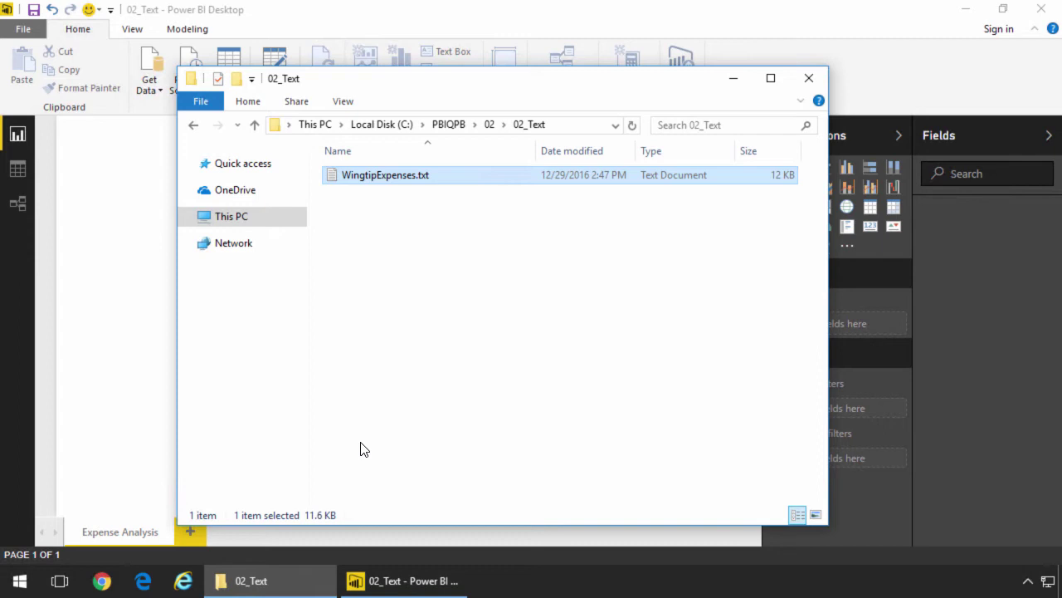
Open WingtipExpenses.txt in a maximized Notepad and select the header and January rows
double_click(392, 177)
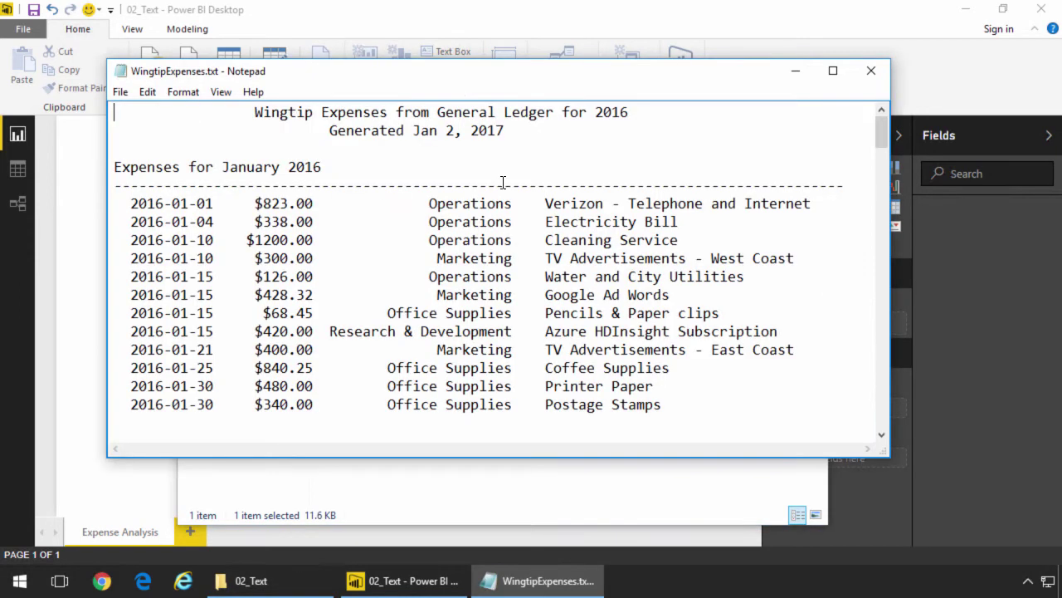
double_click(462, 87)
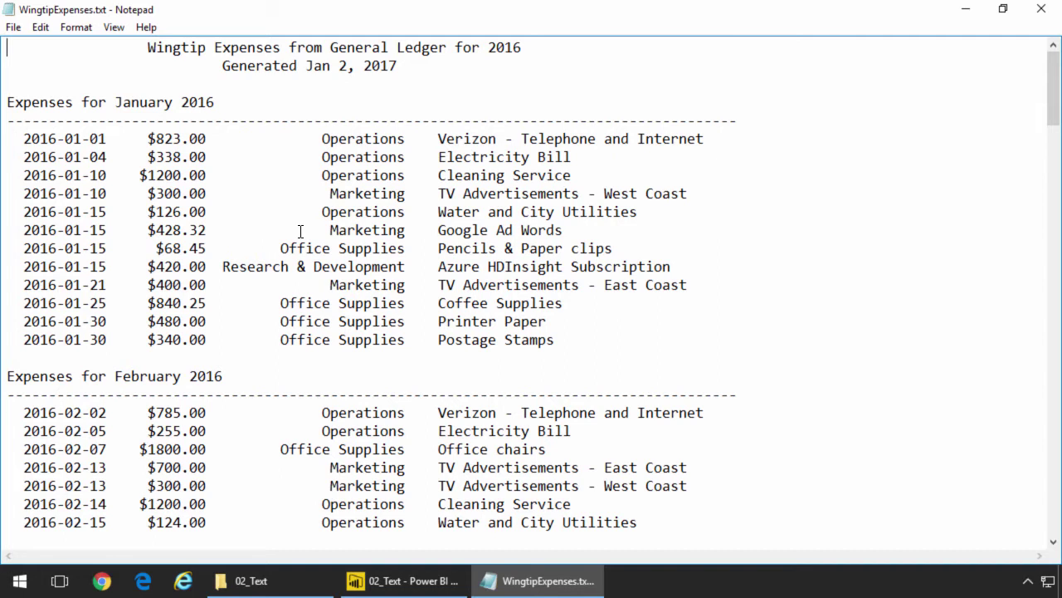
key("shift+Down")
key("shift+Down")
key("shift+Down")
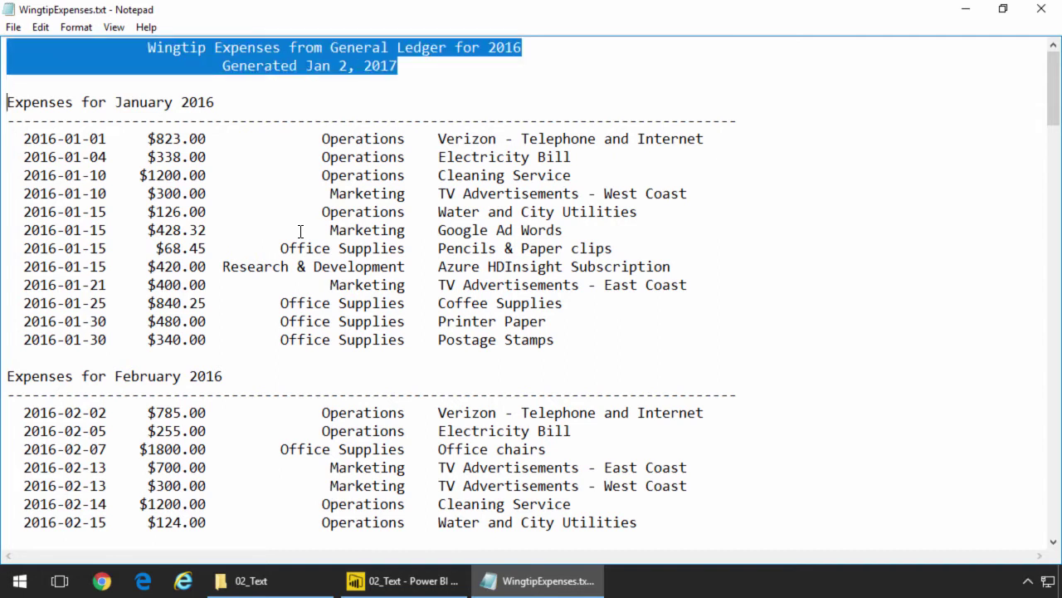
key("shift+Down")
key("Down")
key("shift+Down")
key("shift+Down")
key("shift+Down")
key("shift+Down")
key("shift+Down")
key("shift+Down")
key("shift+Down")
key("shift+Down")
key("shift+Down")
key("shift+Down")
key("shift+Down")
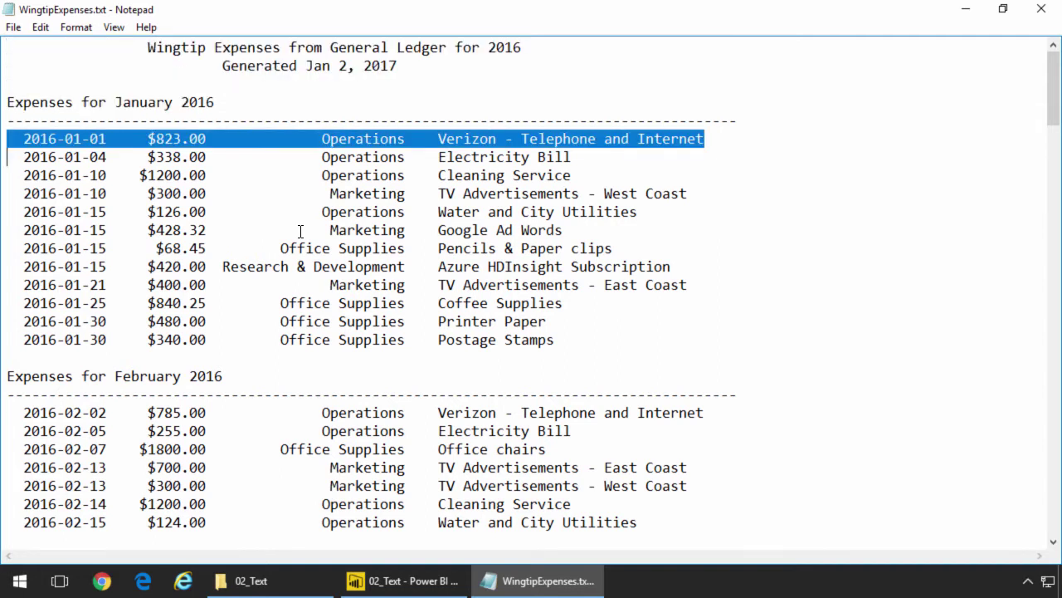
key("Up")
key("Up")
key("Up")
key("Up")
key("Up")
key("Up")
key("Up")
key("Up")
key("Up")
key("Up")
key("Up")
key("Up")
key("Up")
key("Up")
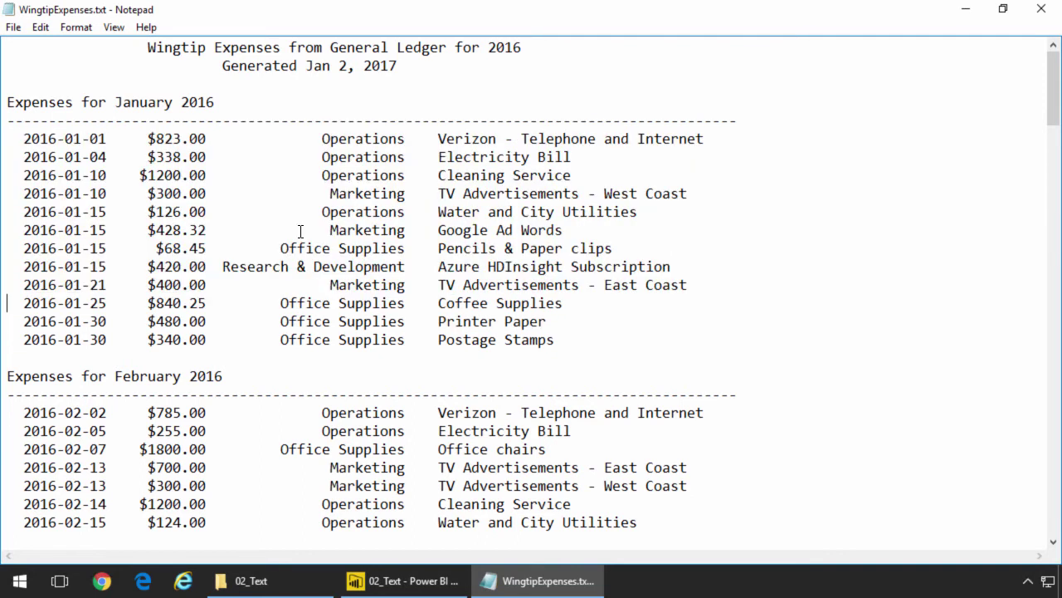
key("Down")
key("Down")
Measure the first date's width and find where the amount column begins
key("Right")
key("Right")
key("Right")
key("Right")
key("Right")
key("Right")
key("Right")
key("Right")
key("Right")
key("Right")
key("Right")
key("Right")
key("shift+Left")
key("shift+Left")
key("shift+Left")
key("shift+Left")
key("shift+Left")
key("shift+Left")
key("shift+Left")
key("shift+Left")
key("shift+Left")
key("shift+Left")
key("shift+Left")
key("shift+Left")
key("shift+Left")
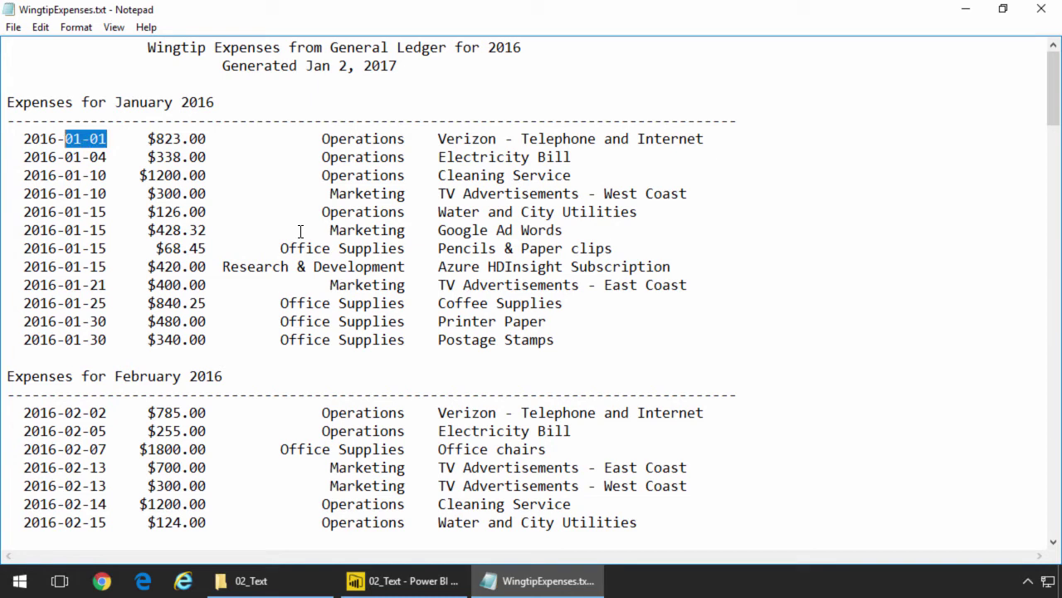
key("Right")
key("Right")
key("Right")
key("Right")
key("Right")
key("Right")
key("Right")
key("Right")
key("Right")
key("Right")
key("Right")
key("Right")
key("Right")
key("Right")
key("Right")
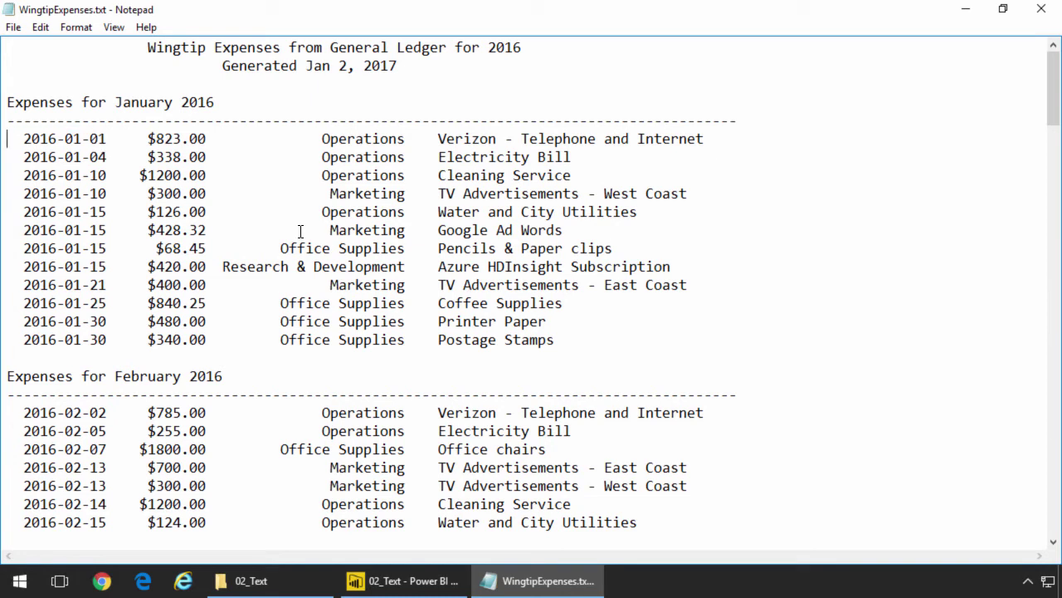
key("Right")
key("Right")
key("Right")
key("Right")
key("Right")
key("Right")
key("Right")
key("Right")
key("Right")
key("Right")
key("Right")
key("Right")
key("Right")
key("Right")
key("Right")
key("Right")
key("Right")
key("Right")
key("Right")
key("Right")
key("Right")
key("Right")
key("Right")
key("Right")
key("Right")
key("Right")
key("Right")
key("Right")
key("Right")
key("Right")
key("Right")
key("Right")
key("Right")
key("Right")
key("Right")
key("Right")
key("Right")
key("Right")
key("Right")
Scroll through the monthly expense sections to review the fixed-width layout
scroll(280, 254, "down", 10)
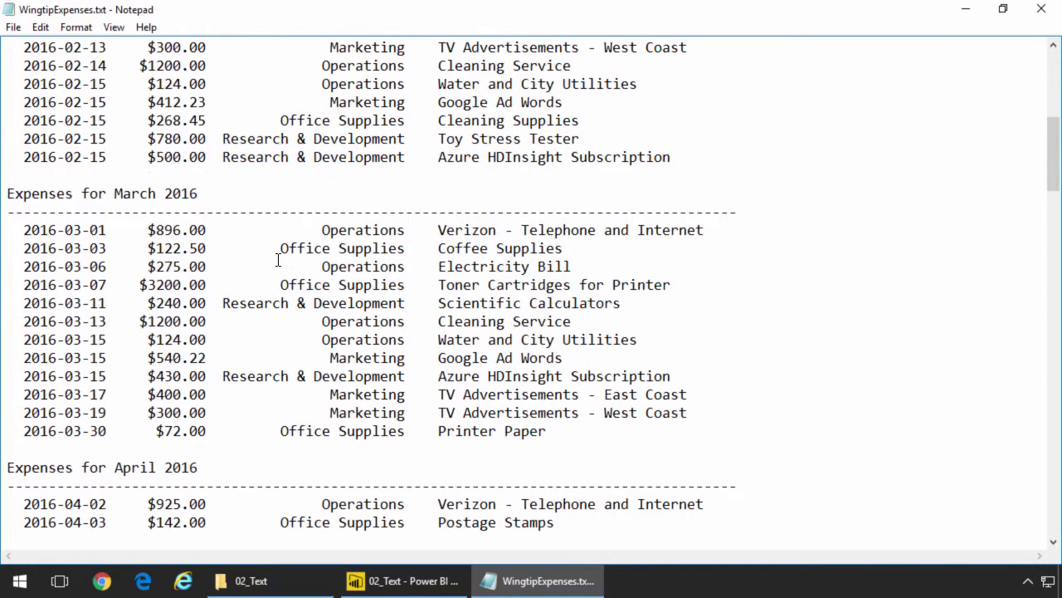
left_click_drag(7, 84, 192, 83)
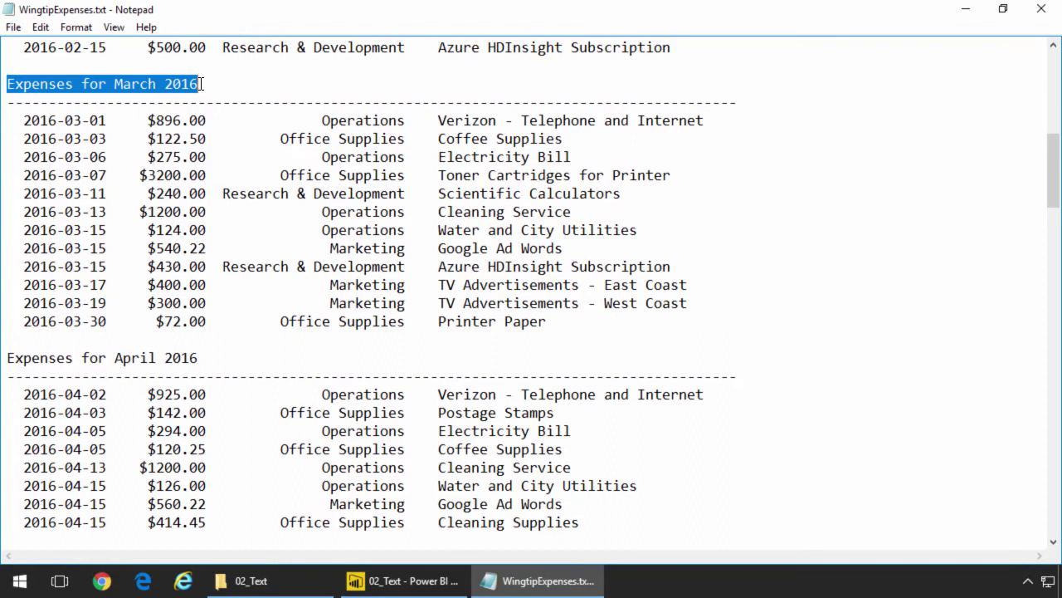
scroll(141, 297, "down", 10)
scroll(140, 294, "down", 7)
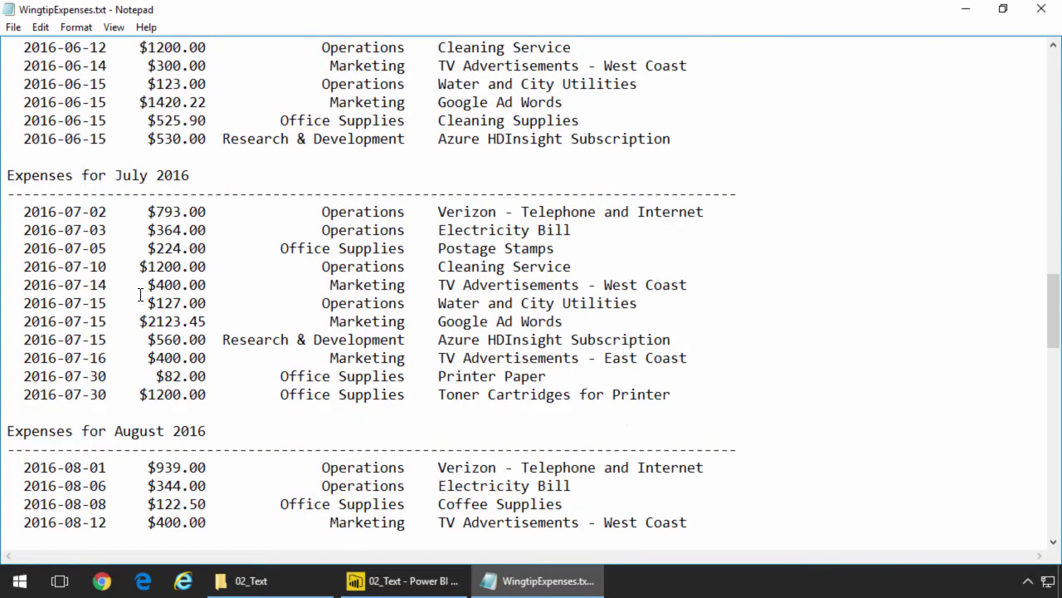
scroll(240, 298, "down", 1)
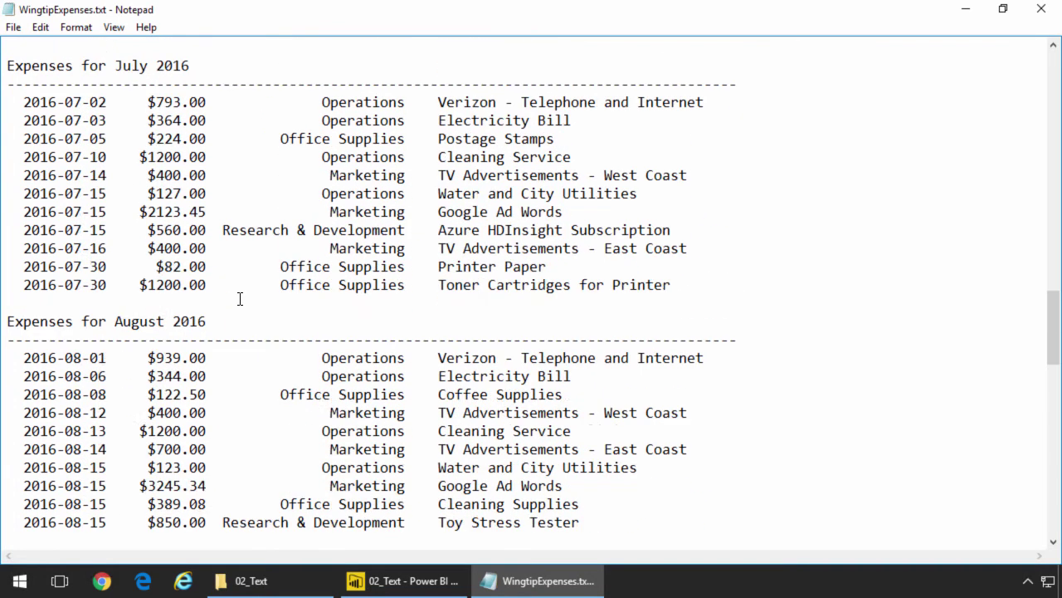
scroll(240, 299, "up", 20)
Close Notepad and choose Text from Power BI's full Get Data source list
left_click(1041, 8)
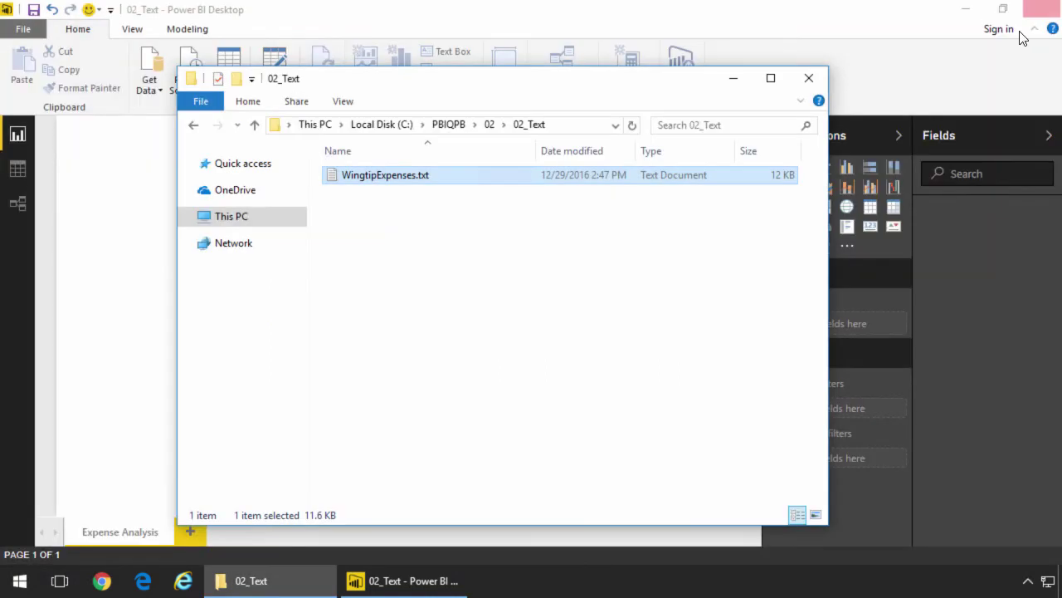
left_click(141, 284)
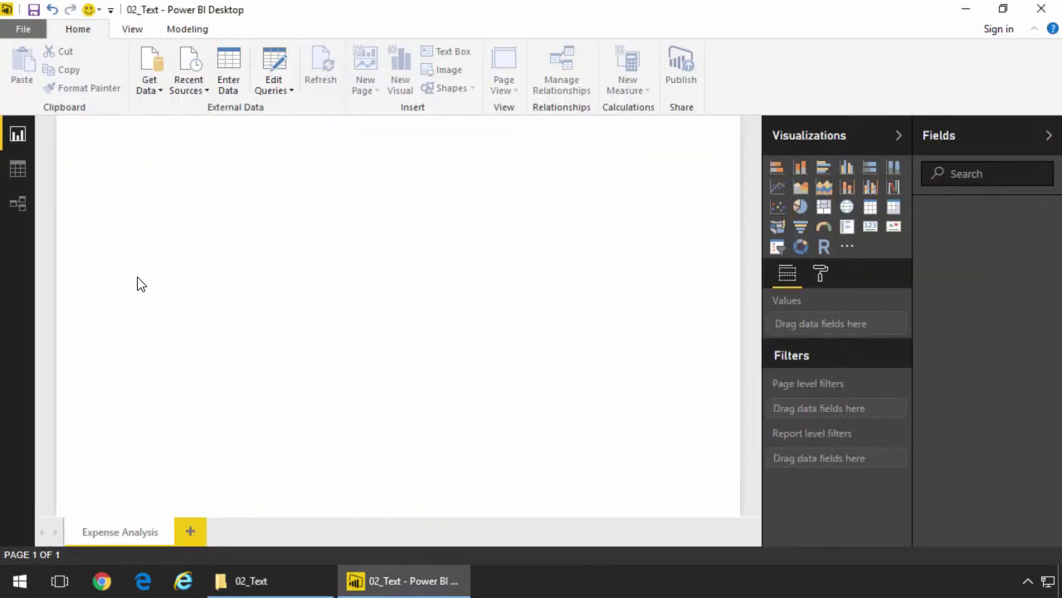
left_click(158, 92)
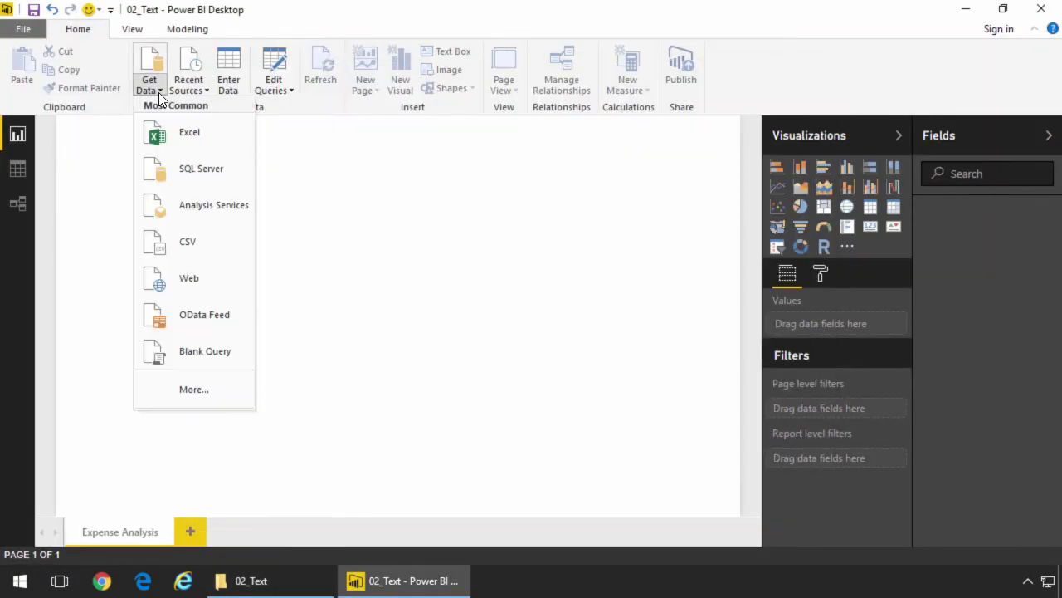
left_click(222, 391)
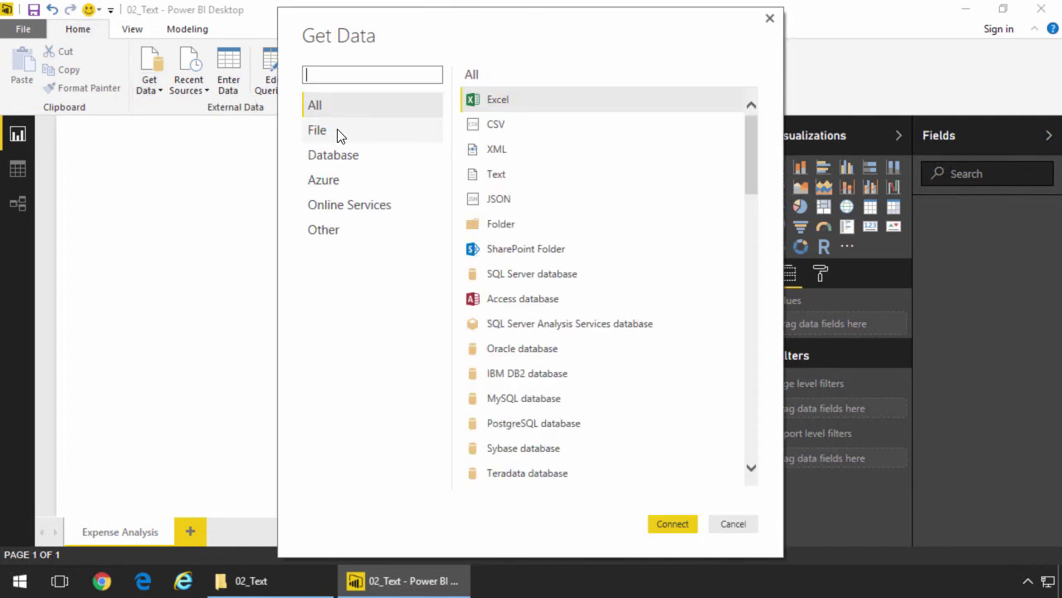
left_click(521, 174)
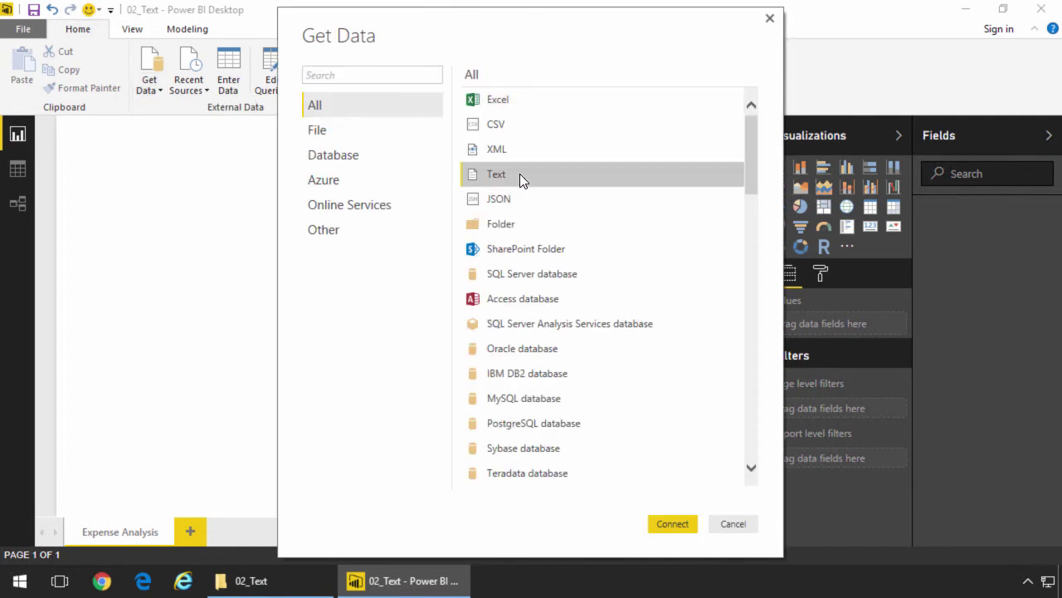
Connect to WingtipExpenses.txt in C:\PBIQPB\02\02_Text to preview the import
left_click(672, 523)
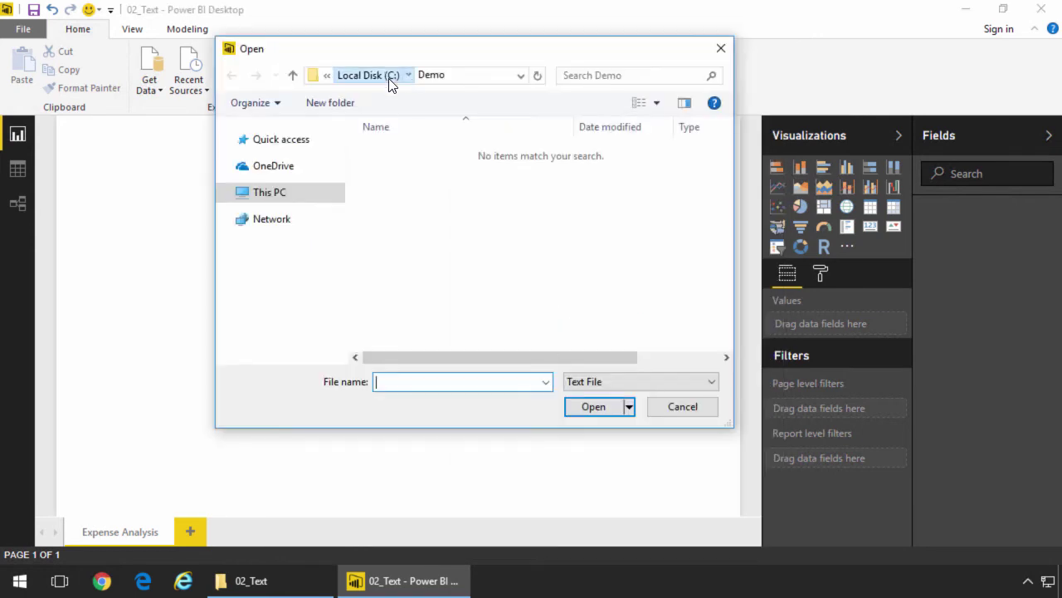
left_click(368, 75)
double_click(406, 168)
double_click(411, 153)
double_click(412, 167)
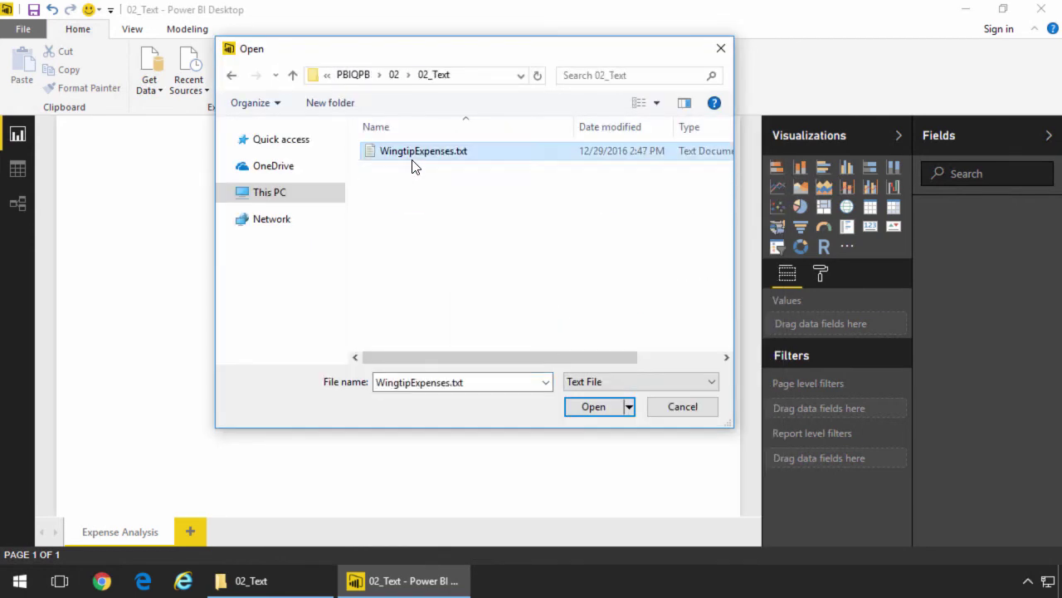
double_click(415, 153)
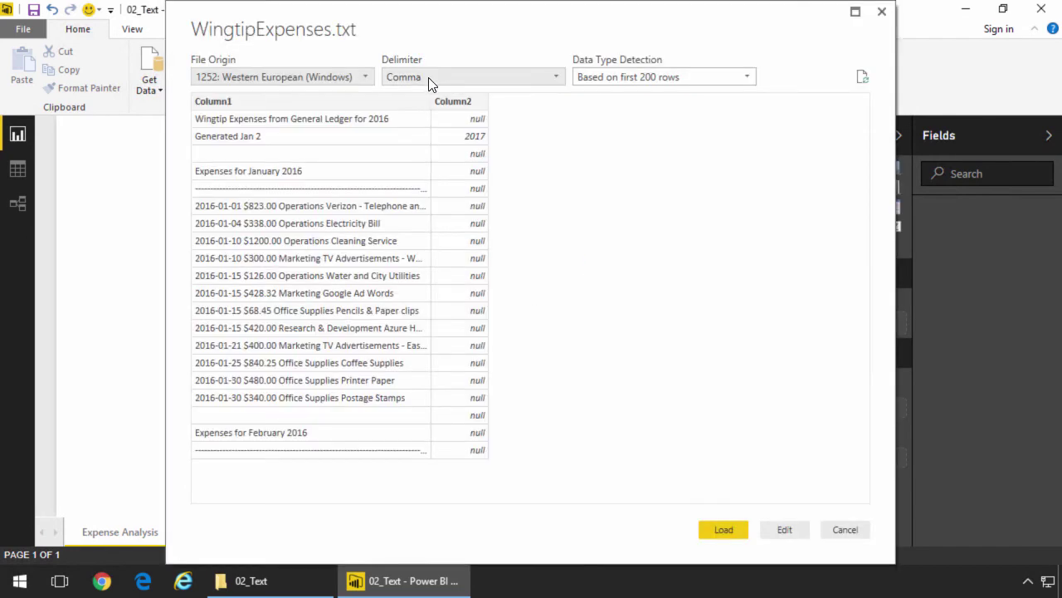
Use the Fixed Width delimiter with column starts 0, 12, 24, 48, then Edit the query
left_click(429, 77)
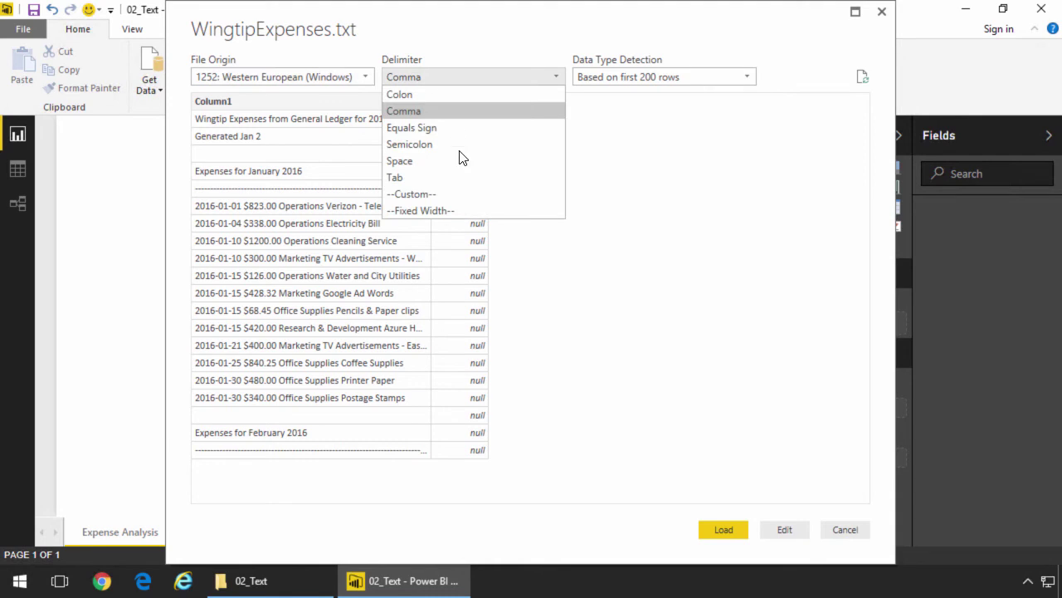
left_click(461, 210)
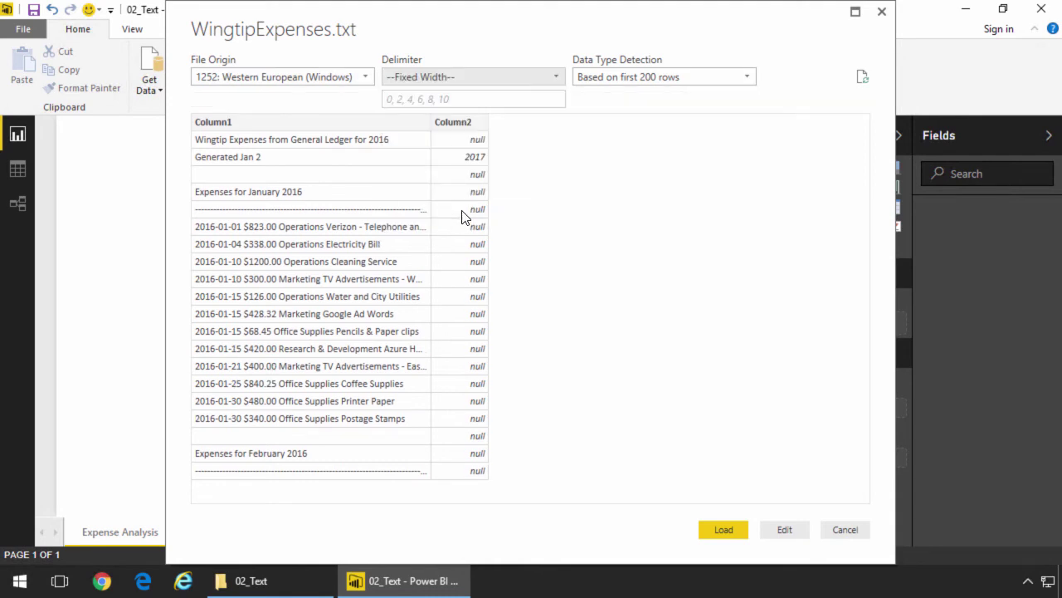
left_click(461, 100)
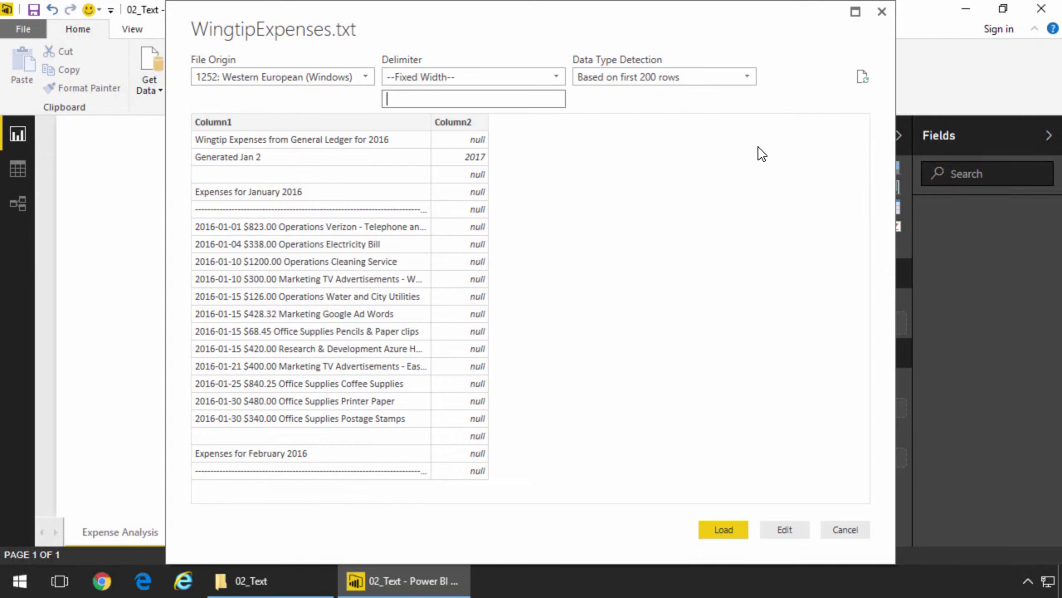
type("0, 12, 24, 48")
key("Tab")
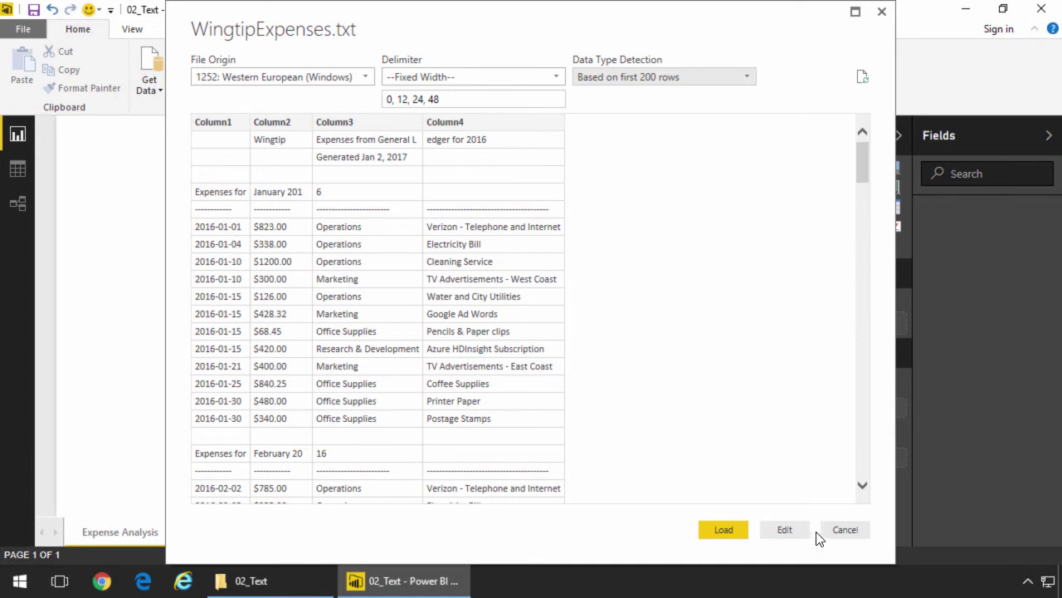
left_click(787, 531)
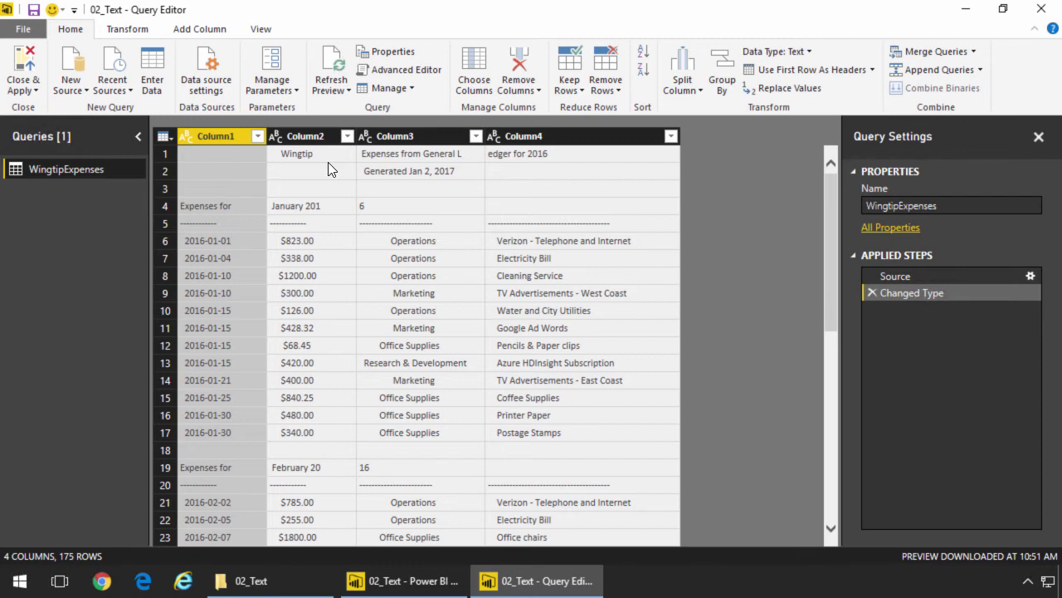
Remove the top 3 rows so the query starts at the January heading
left_click(606, 87)
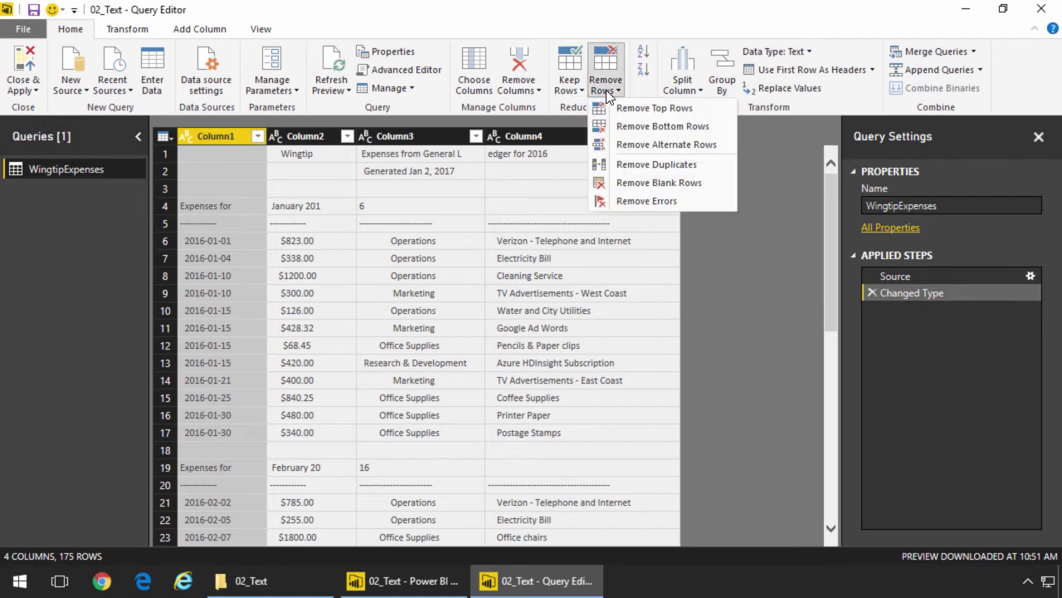
left_click(695, 108)
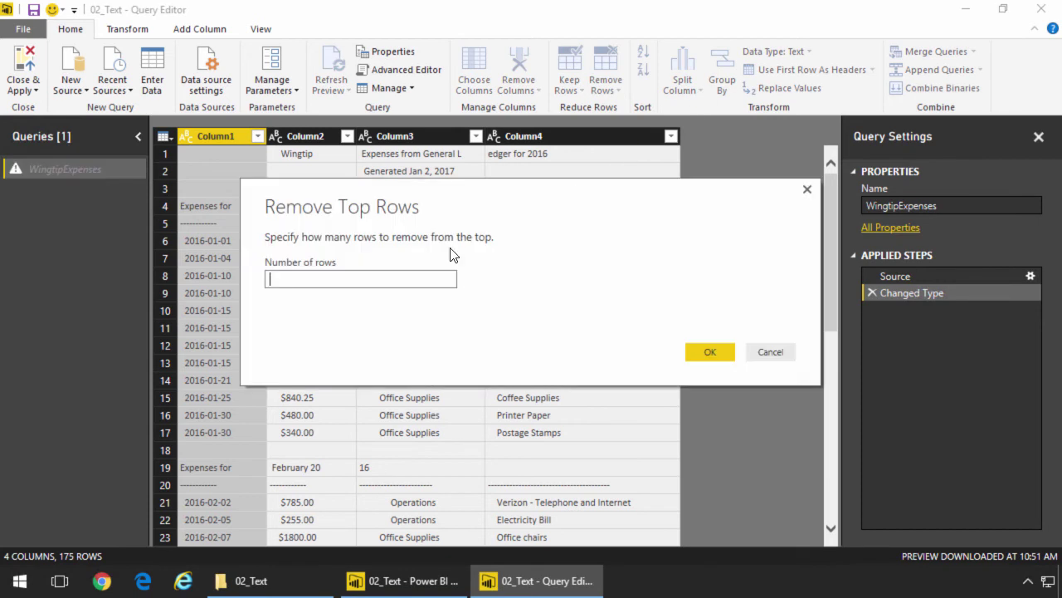
type("3")
left_click(710, 351)
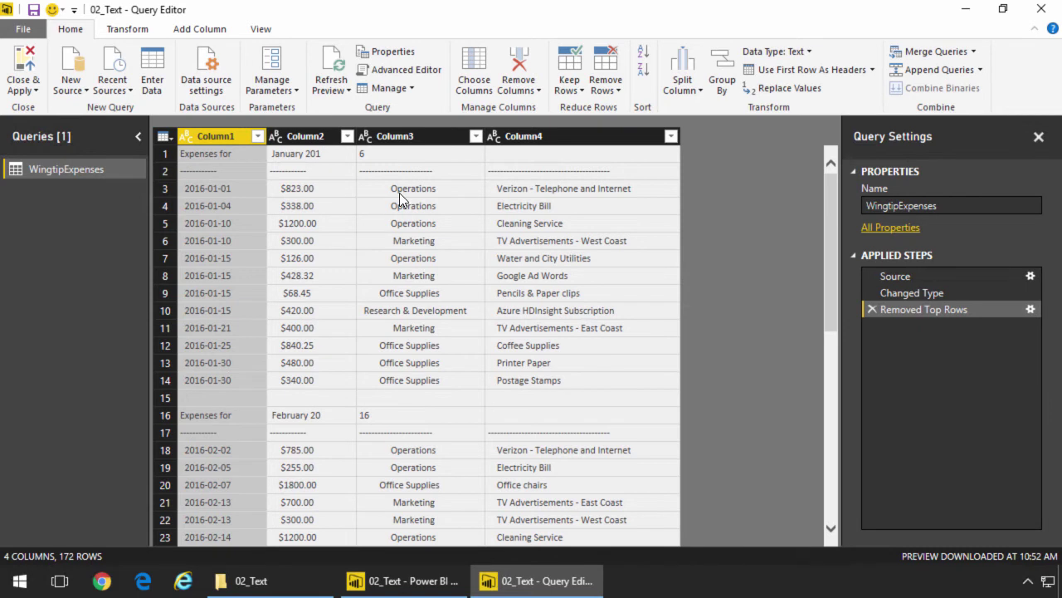
Rename Column1 to Date
double_click(222, 136)
type("Date")
key("Return")
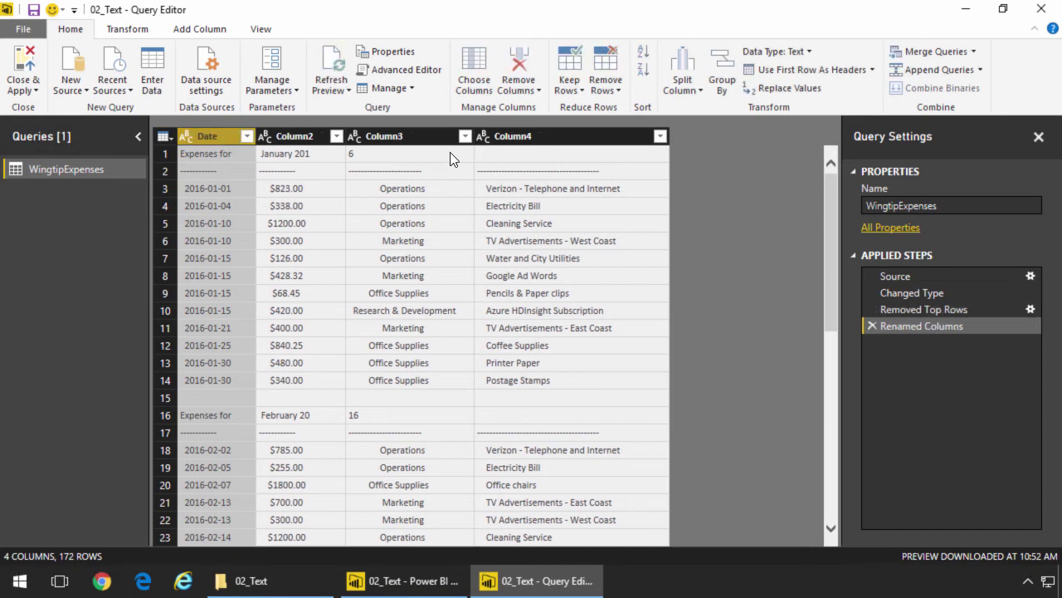
Apply Trim and then Clean to the Date column's text values
right_click(220, 137)
mouse_move(324, 289)
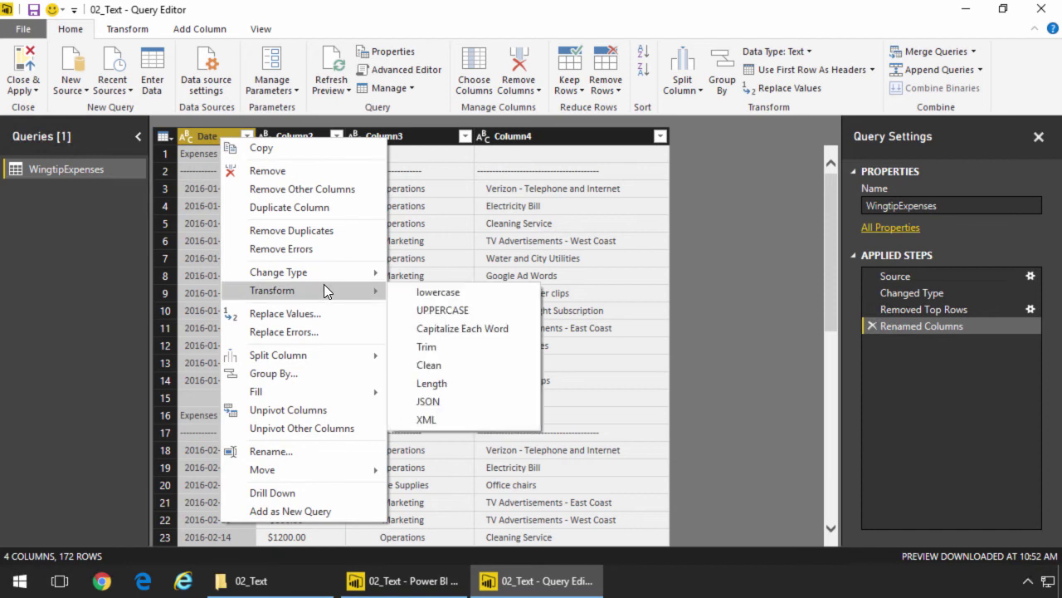
left_click(474, 346)
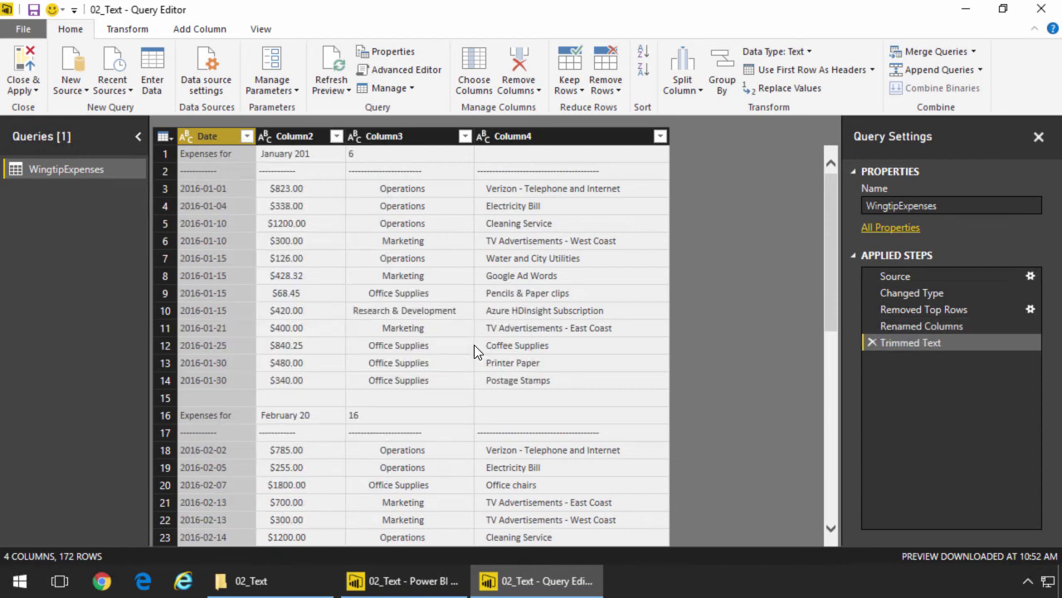
right_click(214, 134)
mouse_move(344, 285)
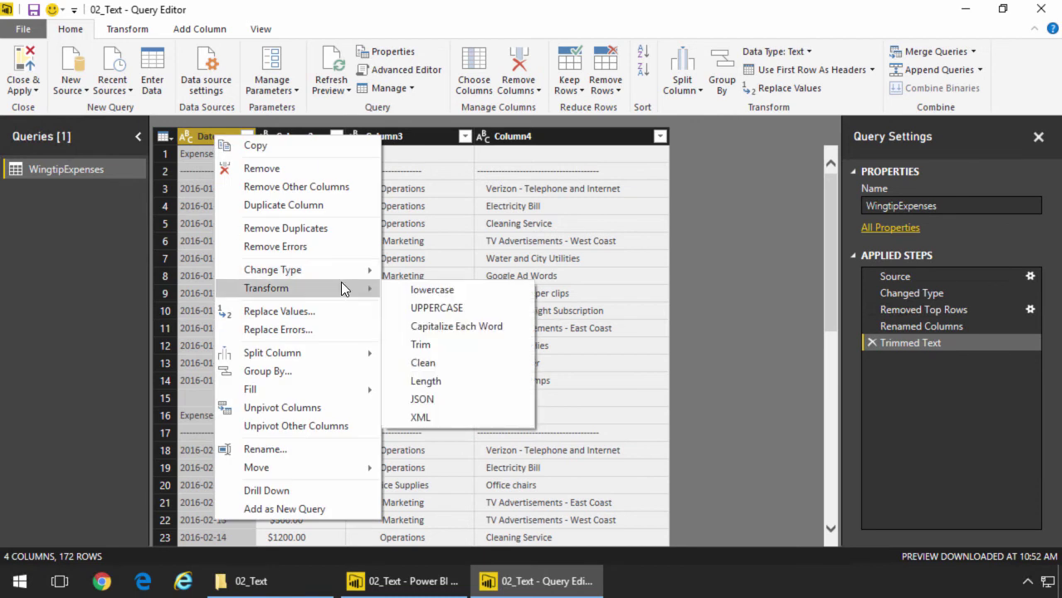
left_click(492, 366)
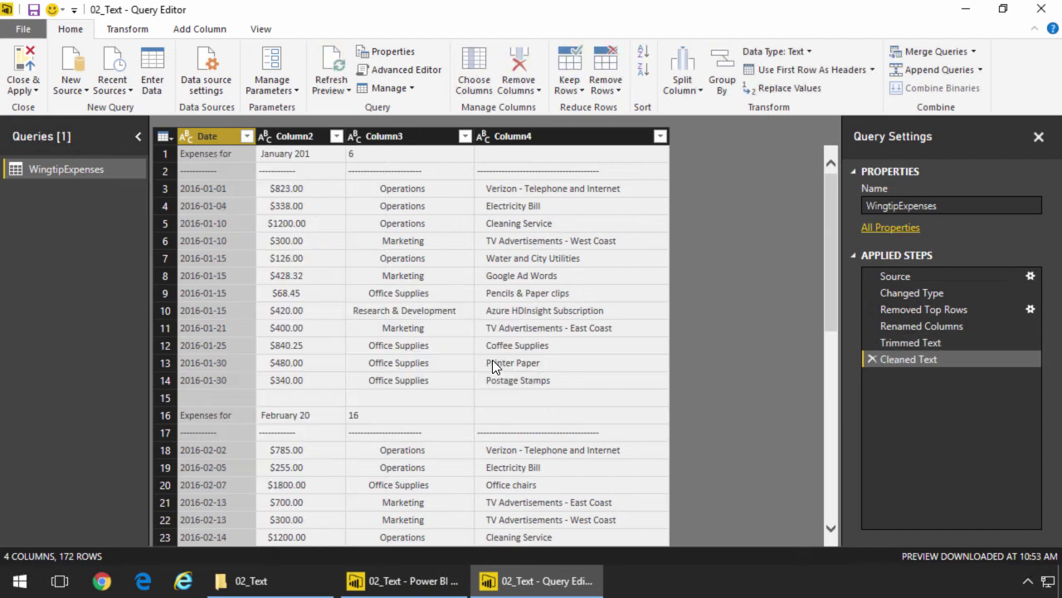
Check sample date values and change the Date column's type to Date
left_click(208, 194)
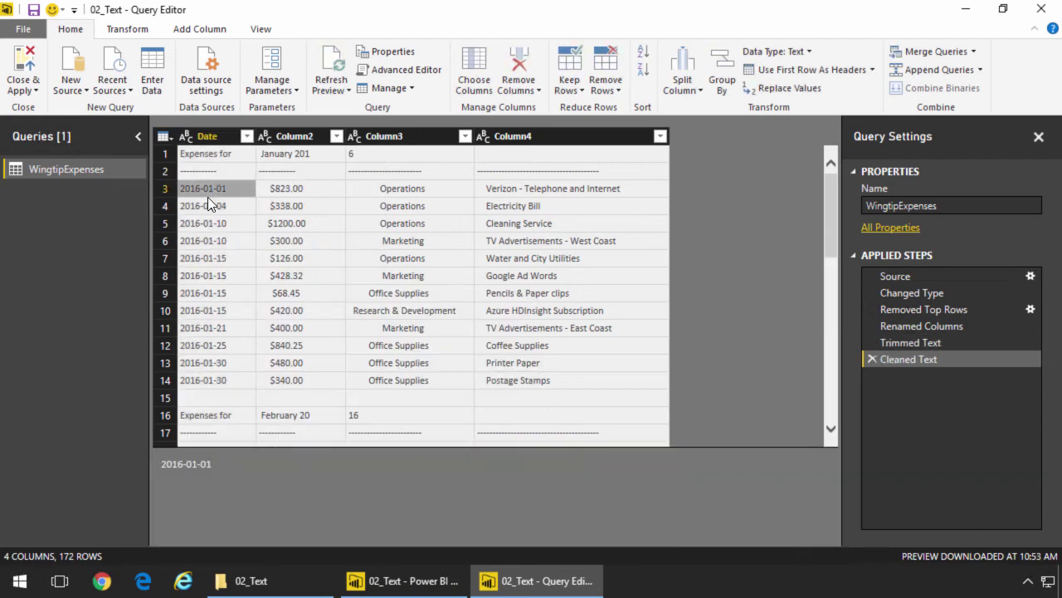
left_click(204, 207)
left_click(199, 222)
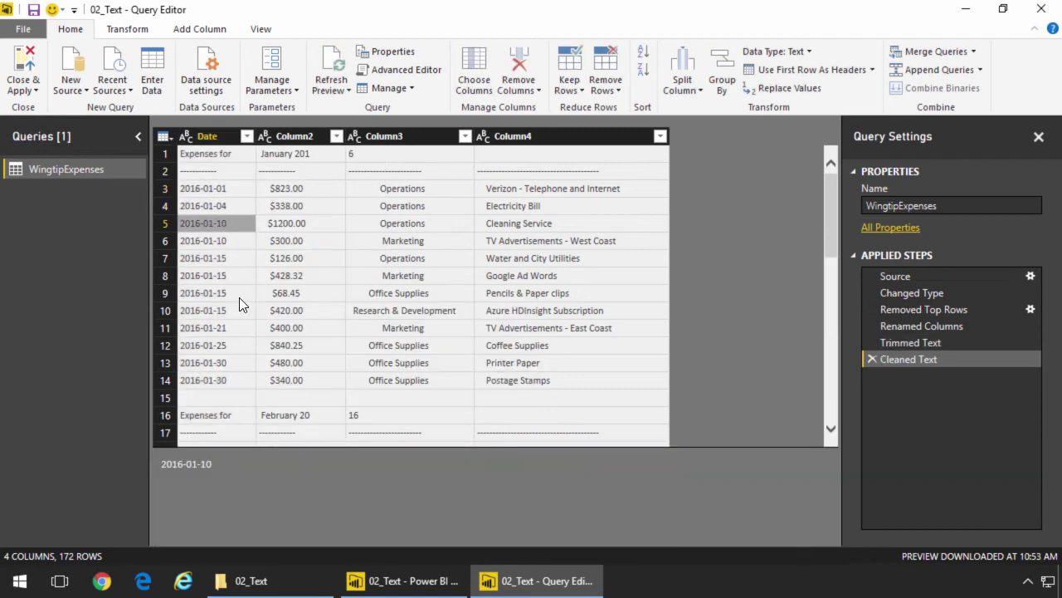
left_click(223, 141)
left_click(185, 139)
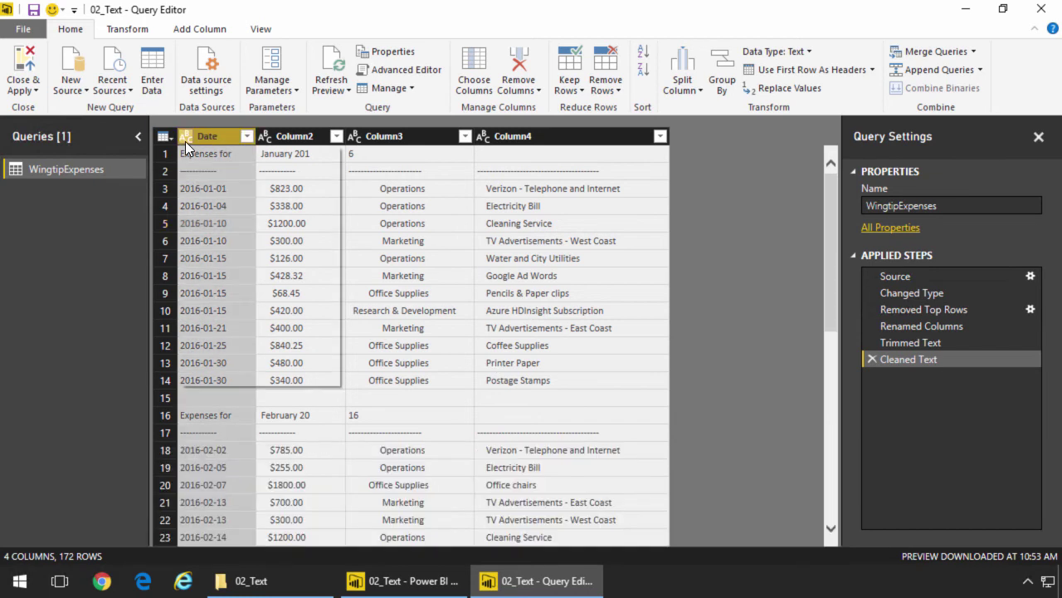
left_click(260, 250)
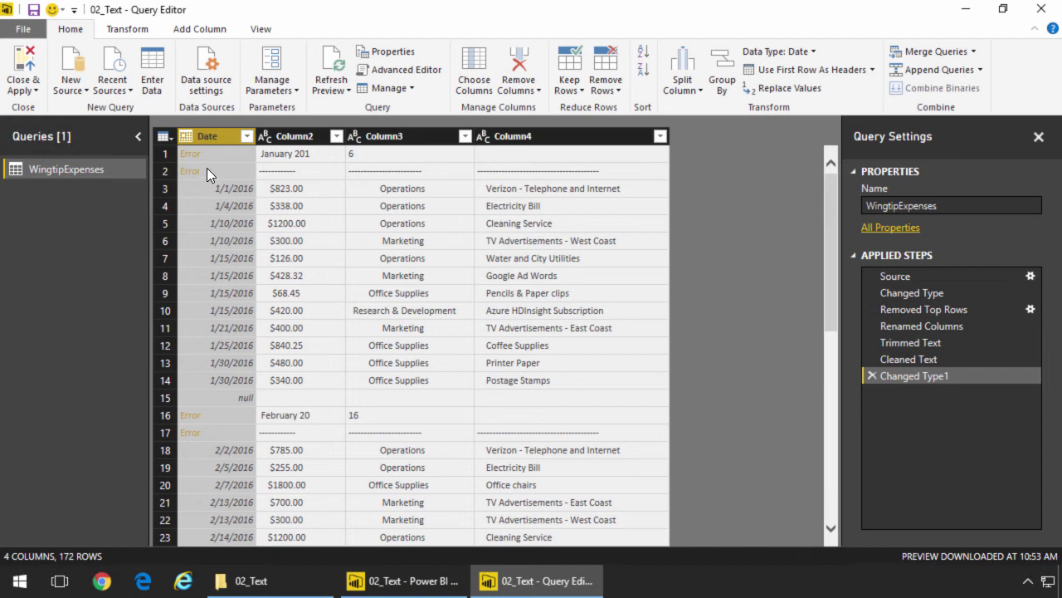
Remove error rows and empty dates from the Date column, leaving 137 rows
right_click(224, 135)
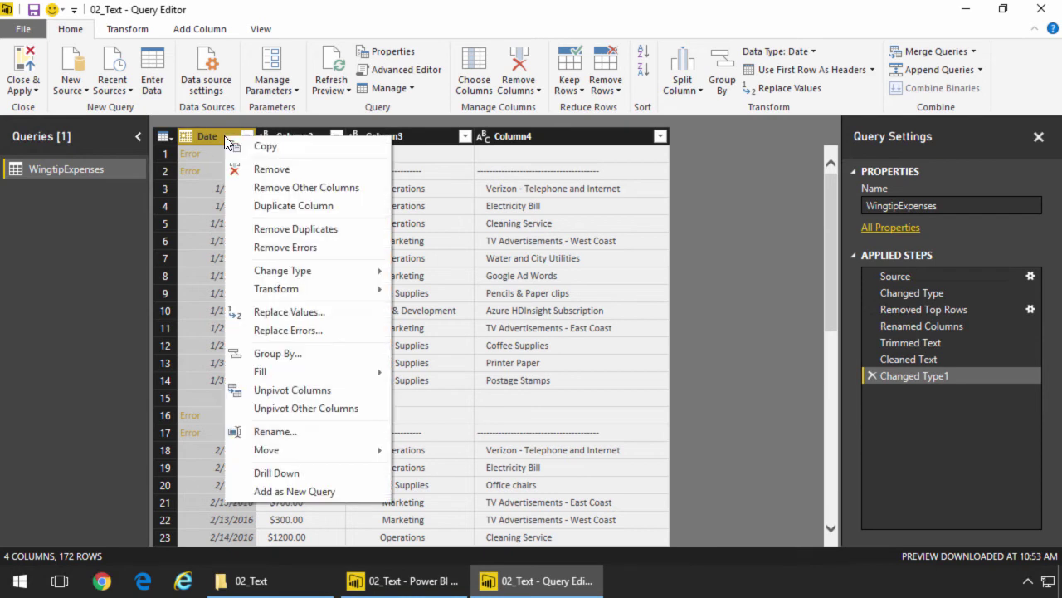
left_click(386, 247)
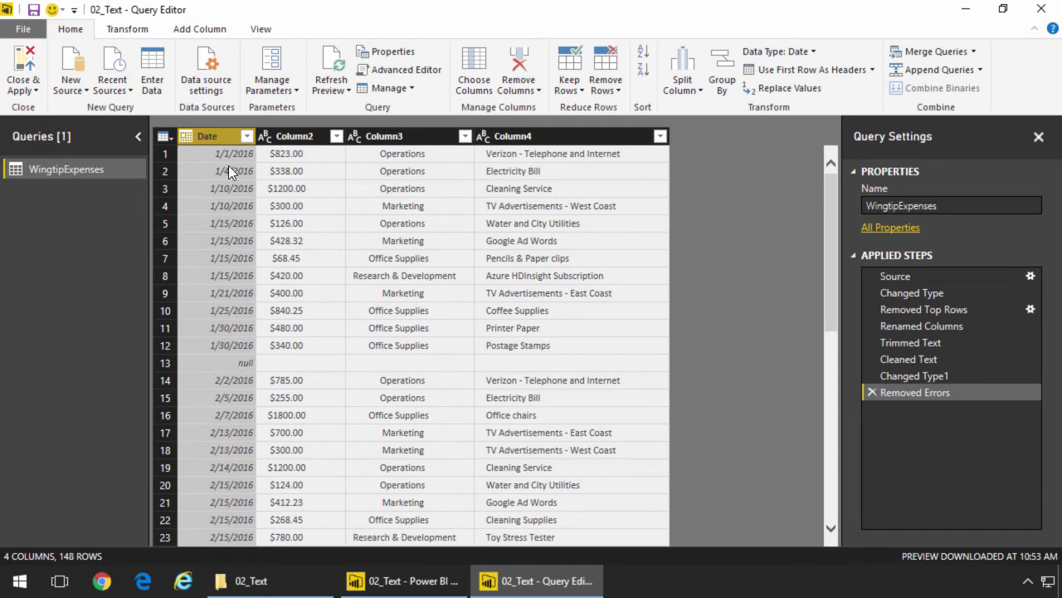
right_click(227, 136)
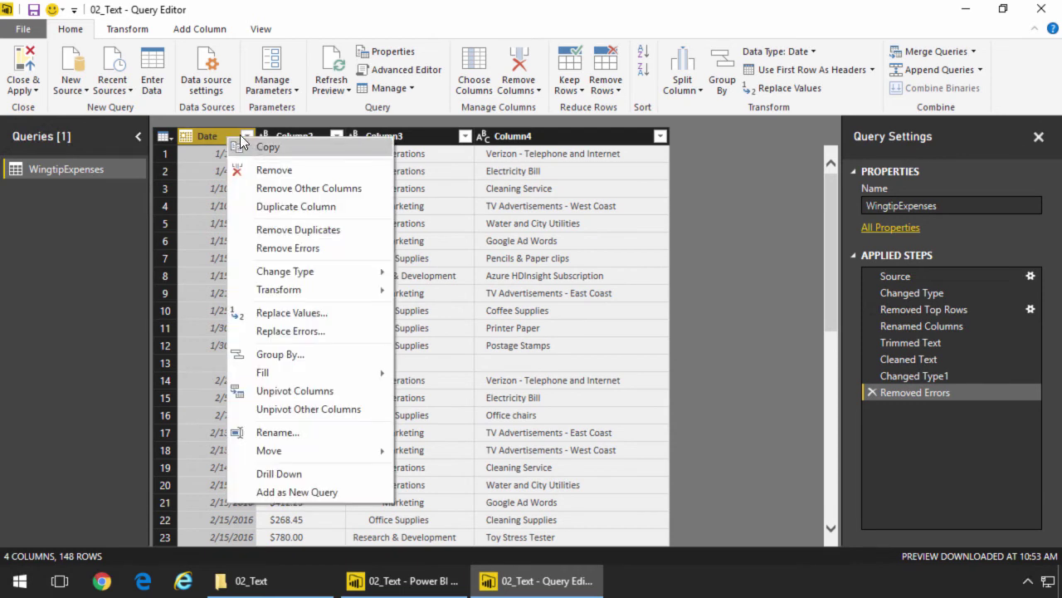
left_click(248, 136)
left_click(248, 137)
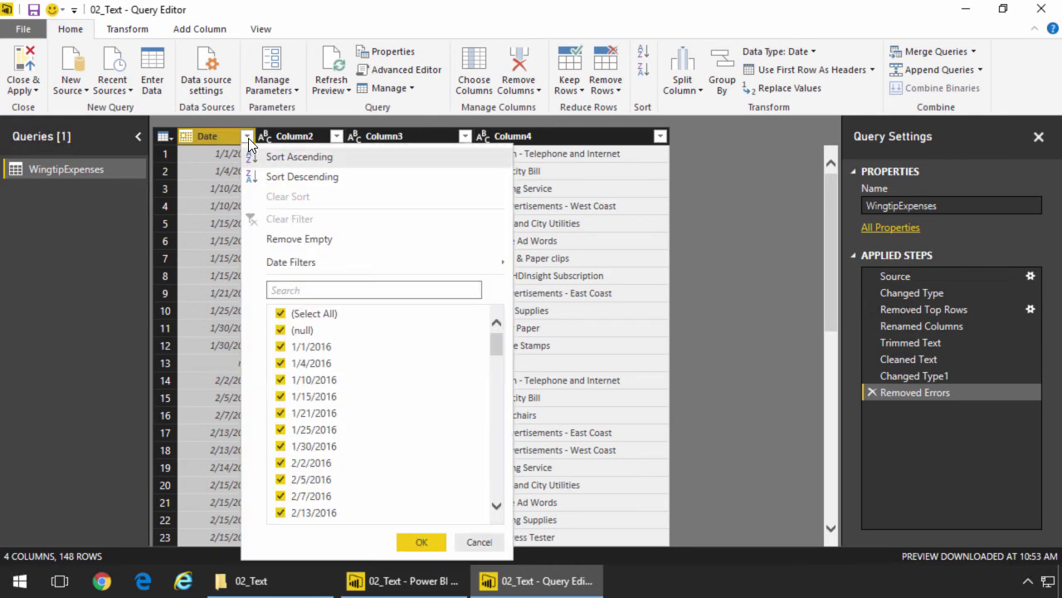
left_click(307, 236)
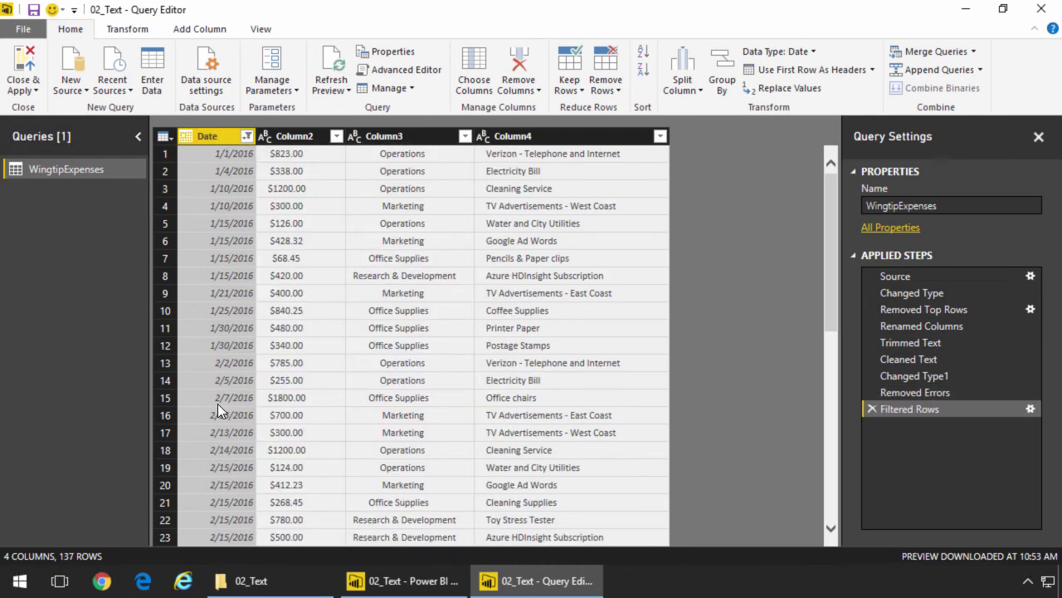
Apply Trim and then Clean to the dollar amounts in Column2
left_click(303, 133)
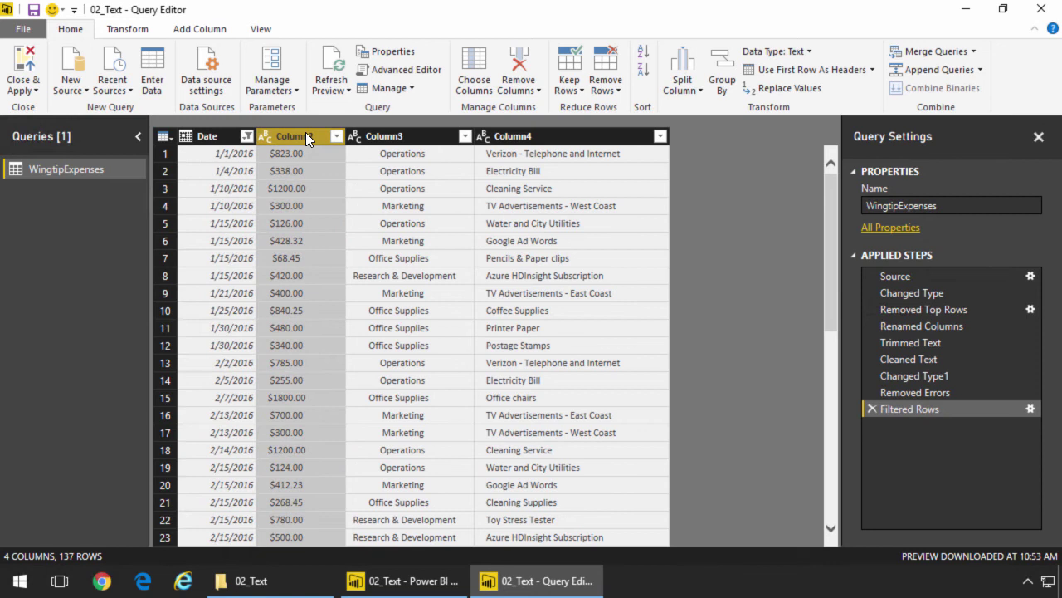
right_click(305, 132)
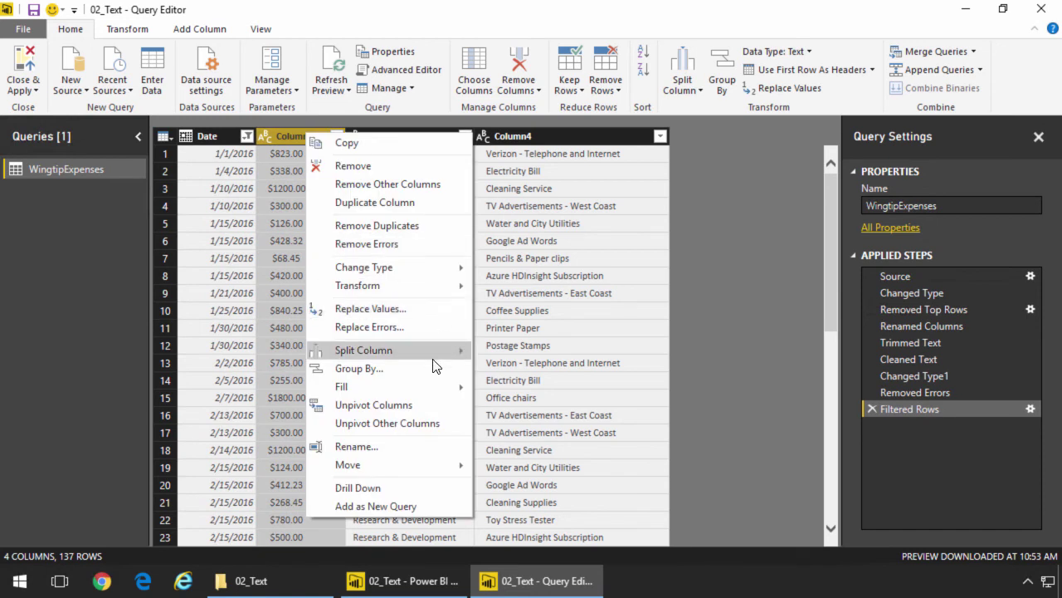
mouse_move(398, 285)
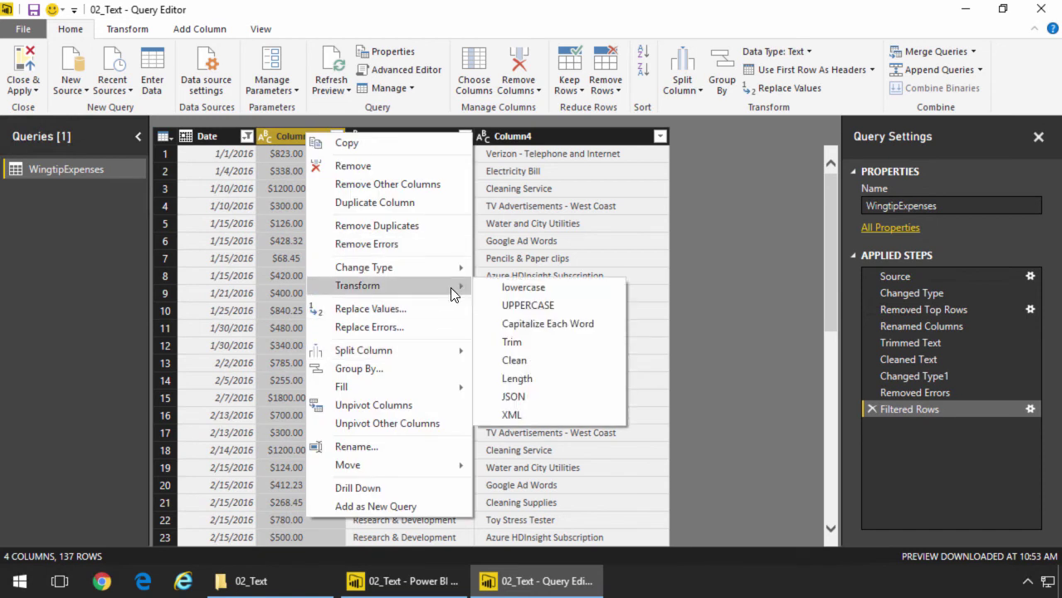
left_click(546, 342)
right_click(307, 138)
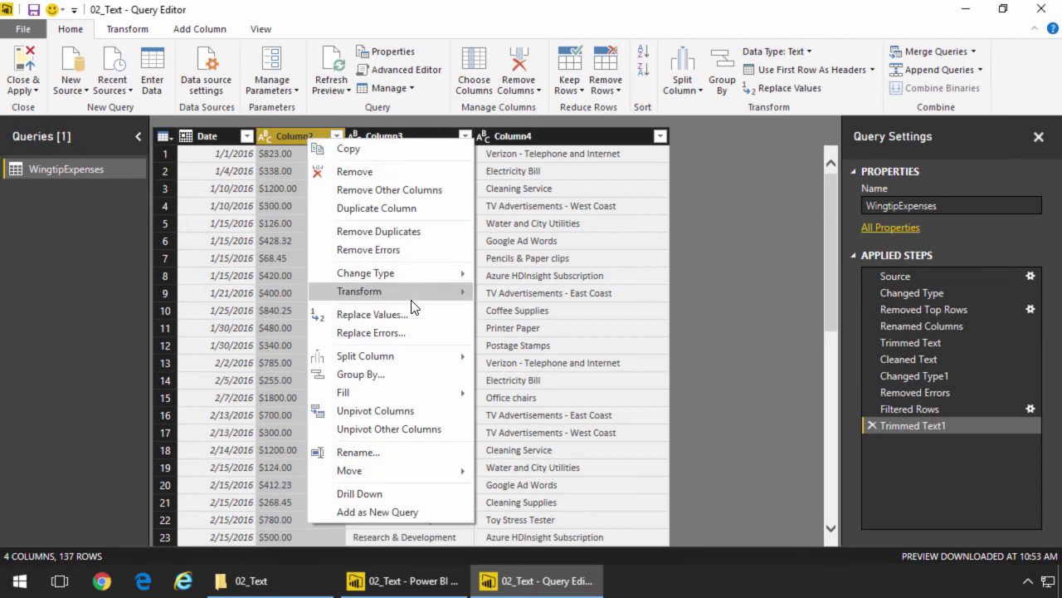
mouse_move(433, 296)
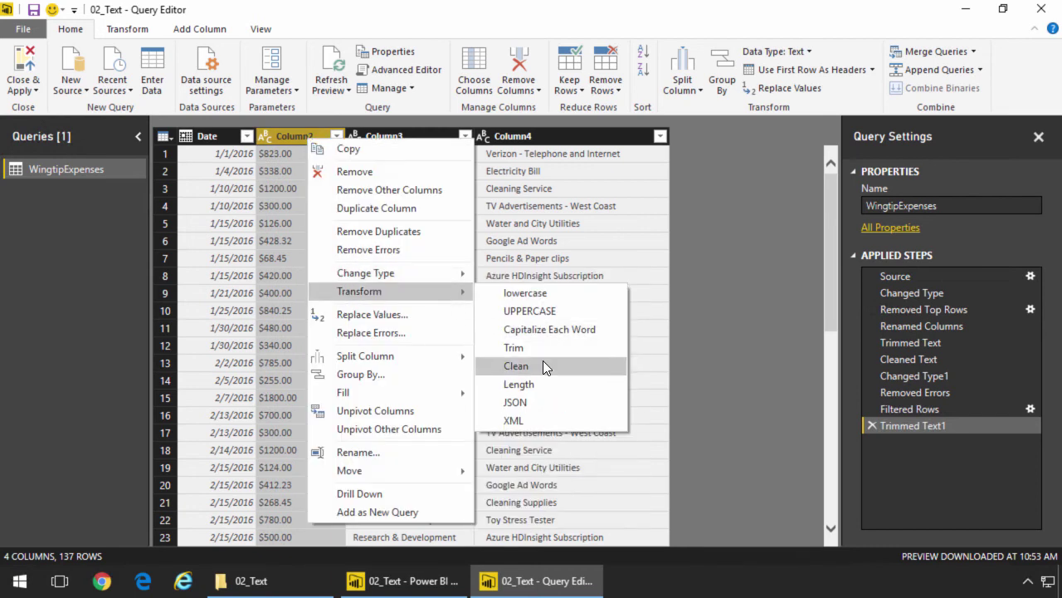
left_click(542, 366)
Make Column2 a Fixed Decimal Number and rename it Amount
left_click(266, 135)
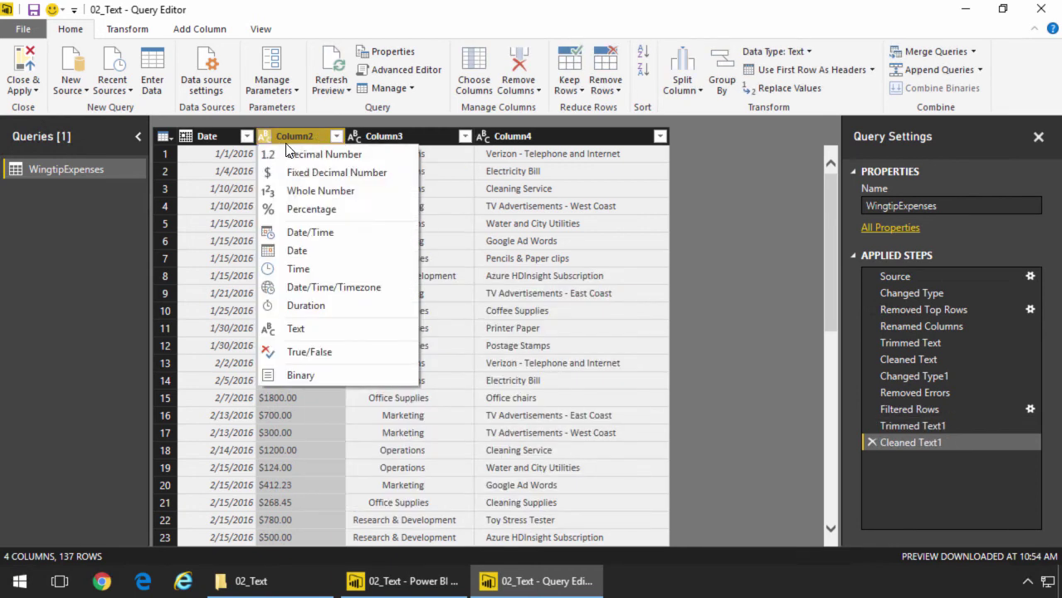
left_click(367, 174)
key("F2")
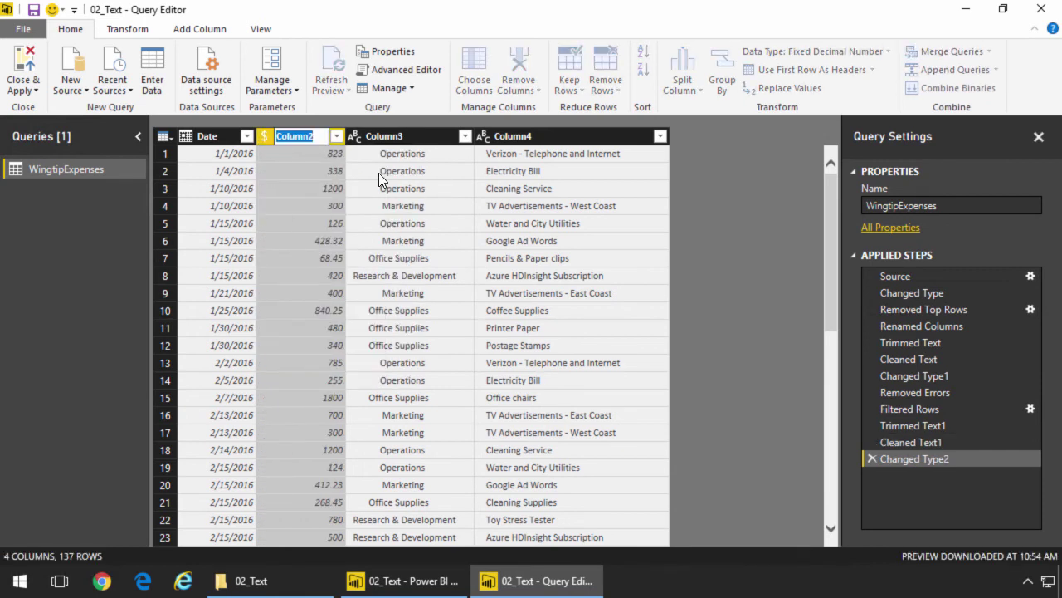
type("Amount")
key("Return")
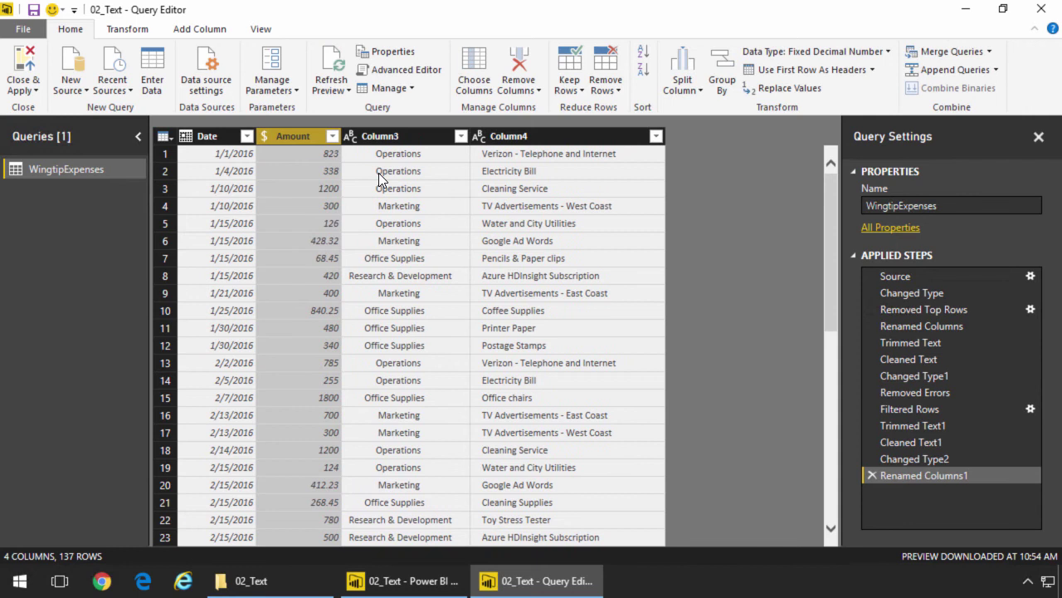
Rename Column3 to Category and apply Trim and Clean to it
left_click(406, 139)
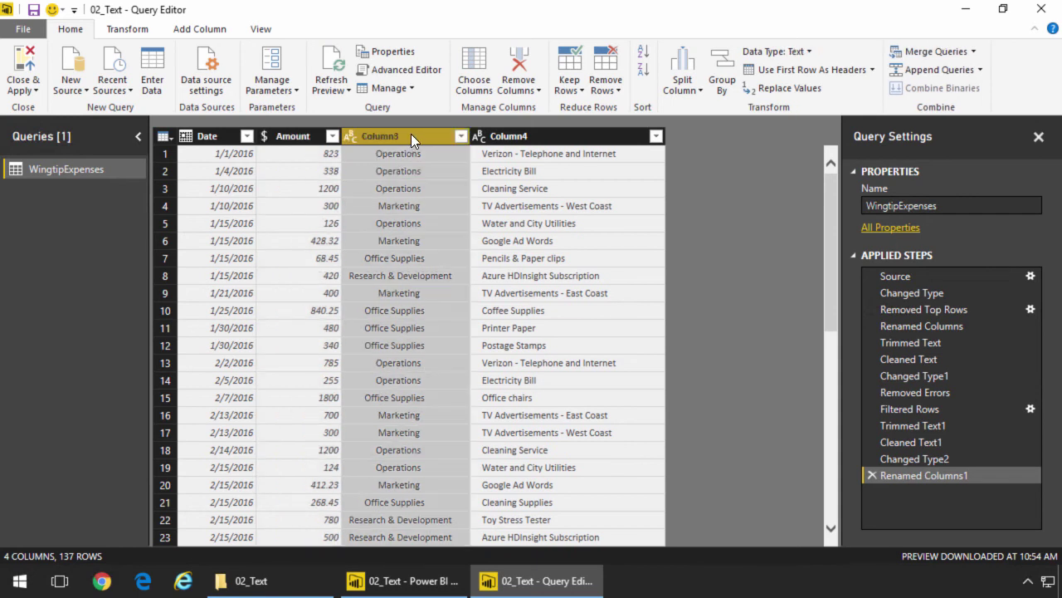
key("F2")
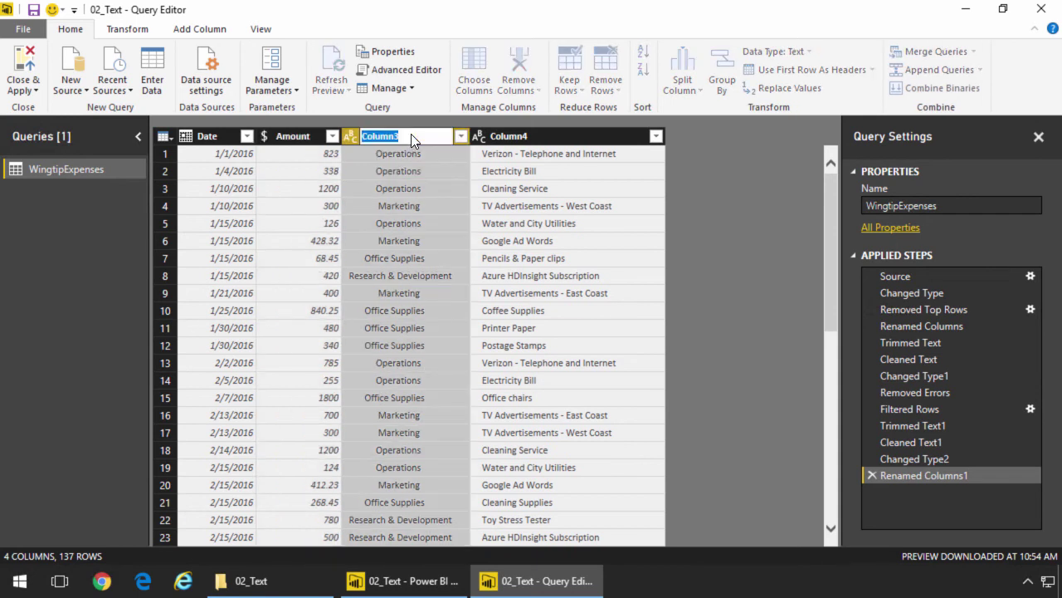
type("Category")
key("Return")
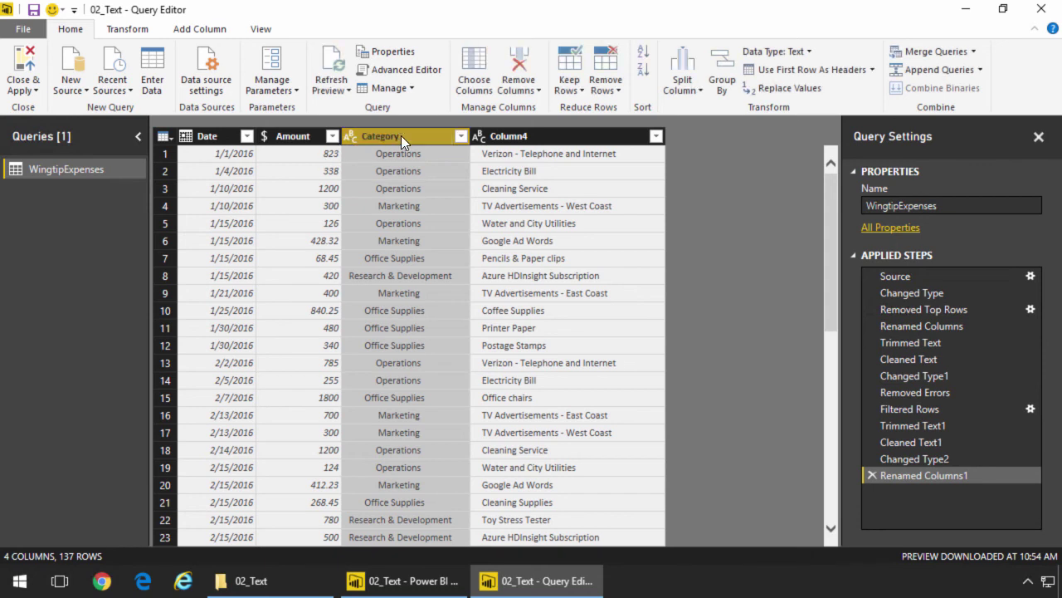
right_click(403, 134)
mouse_move(552, 297)
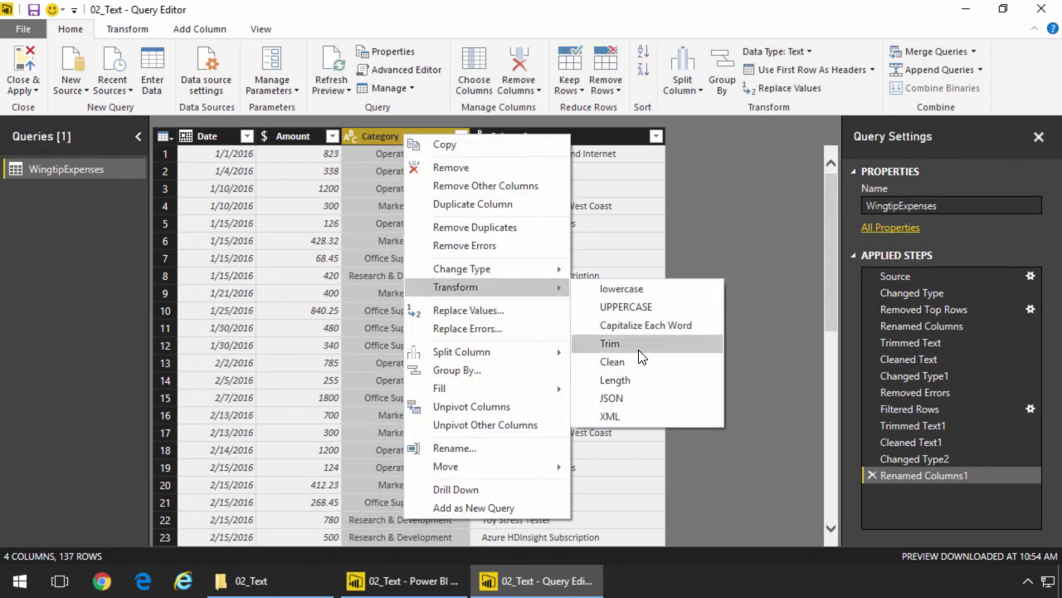
left_click(642, 345)
right_click(431, 138)
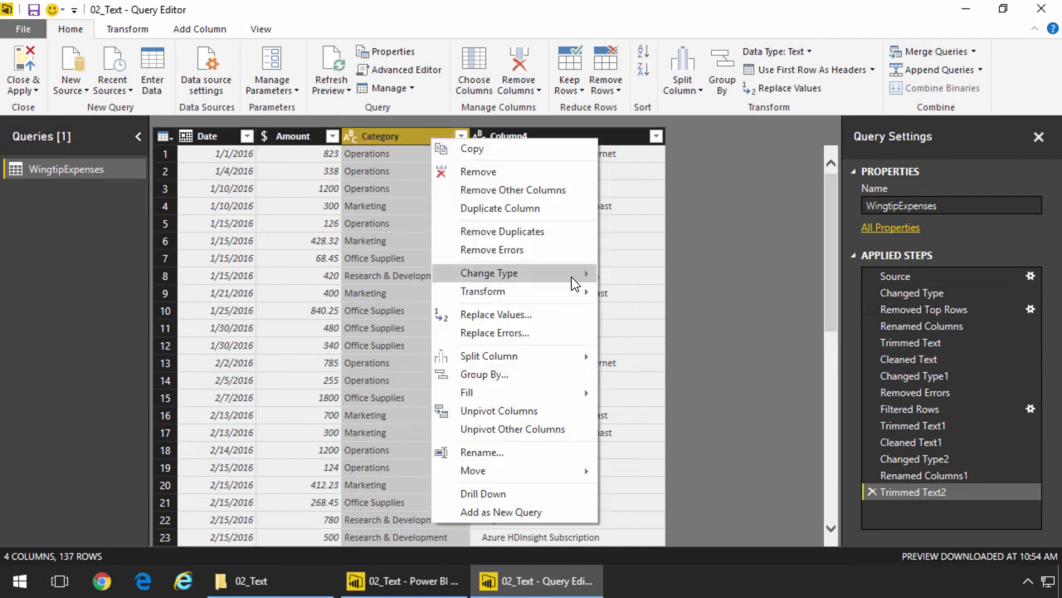
mouse_move(573, 292)
left_click(697, 366)
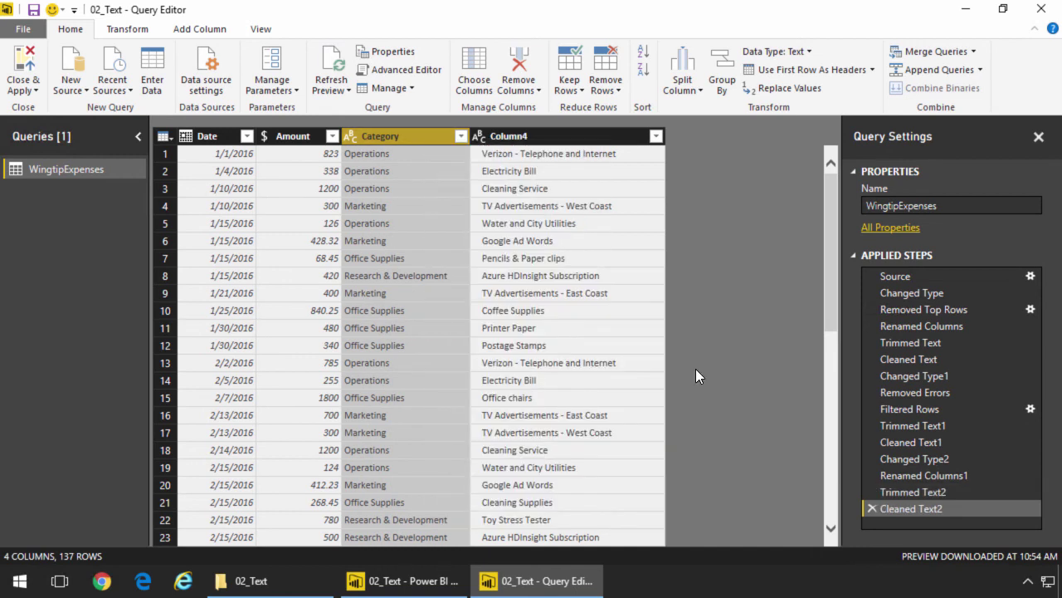
Rename Column4 to Description and apply Trim and Clean to it
double_click(558, 136)
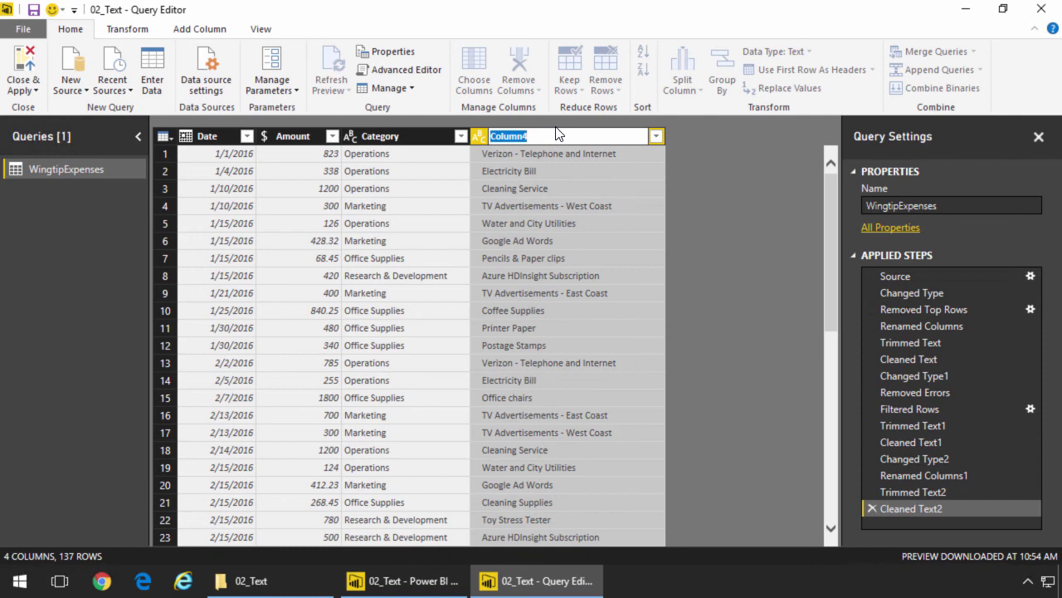
type("Description")
key("Return")
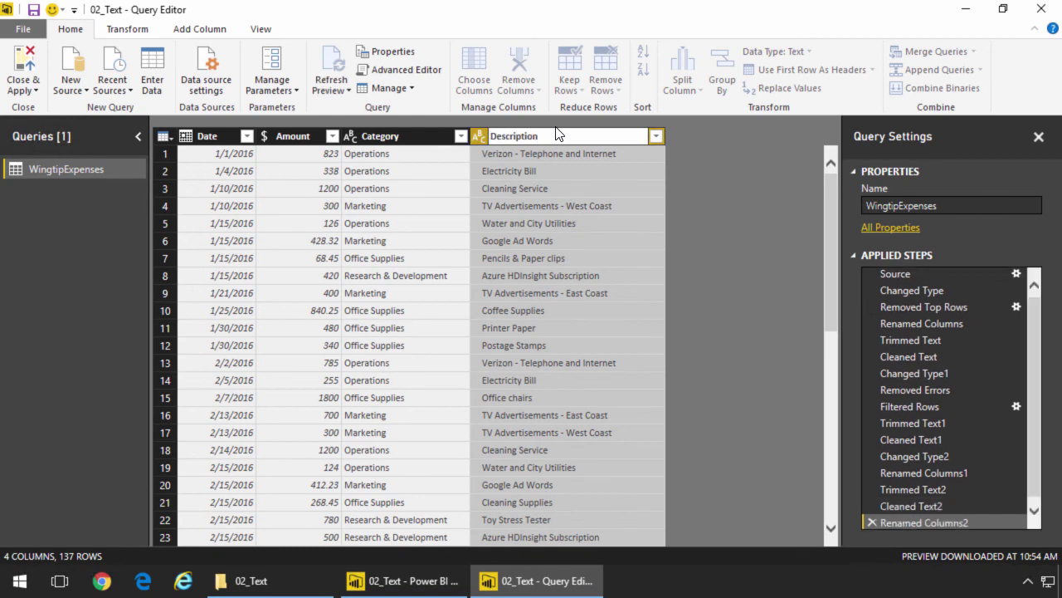
right_click(482, 134)
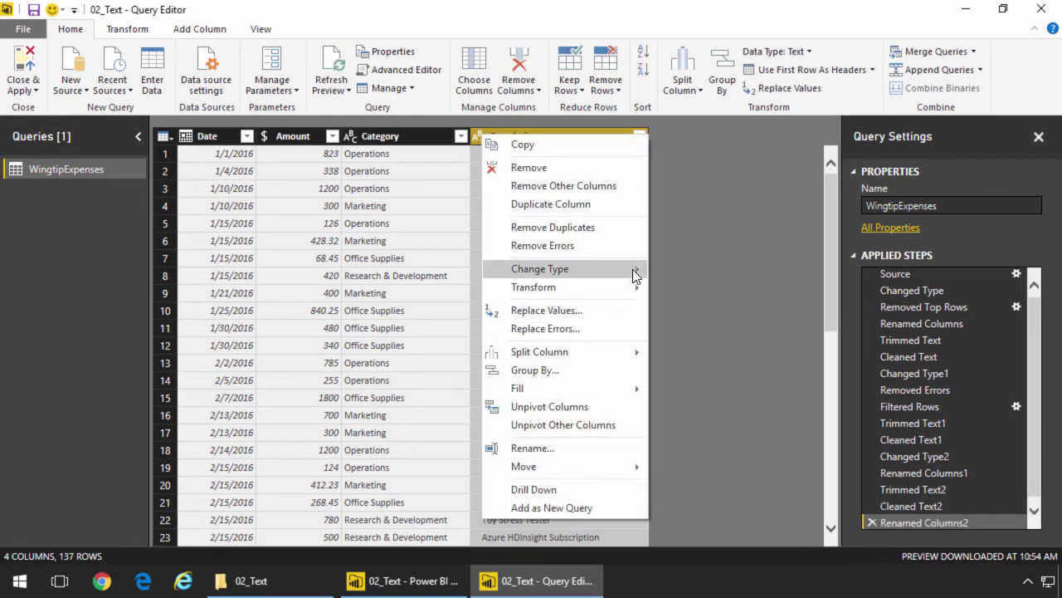
mouse_move(635, 287)
left_click(717, 341)
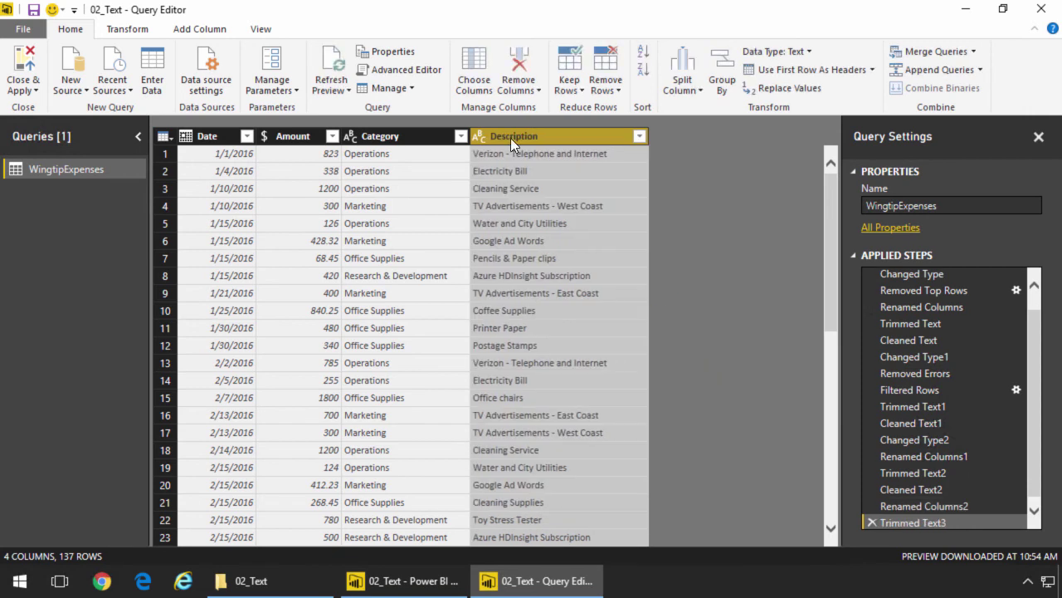
right_click(476, 138)
mouse_move(615, 289)
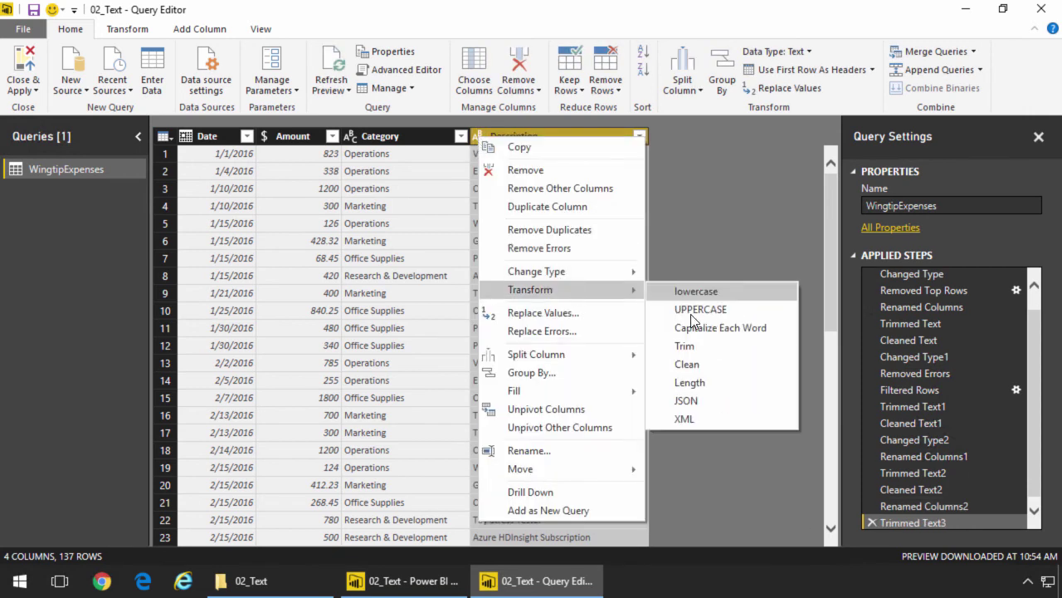
left_click(699, 363)
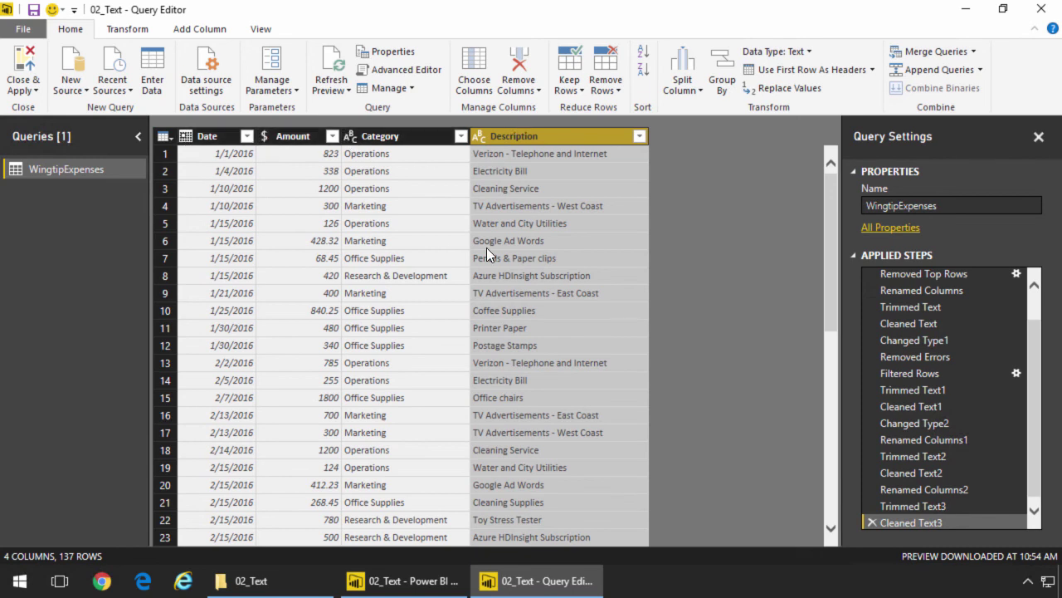
Close & Apply to load the 137-row table and show it in Data view
left_click(23, 74)
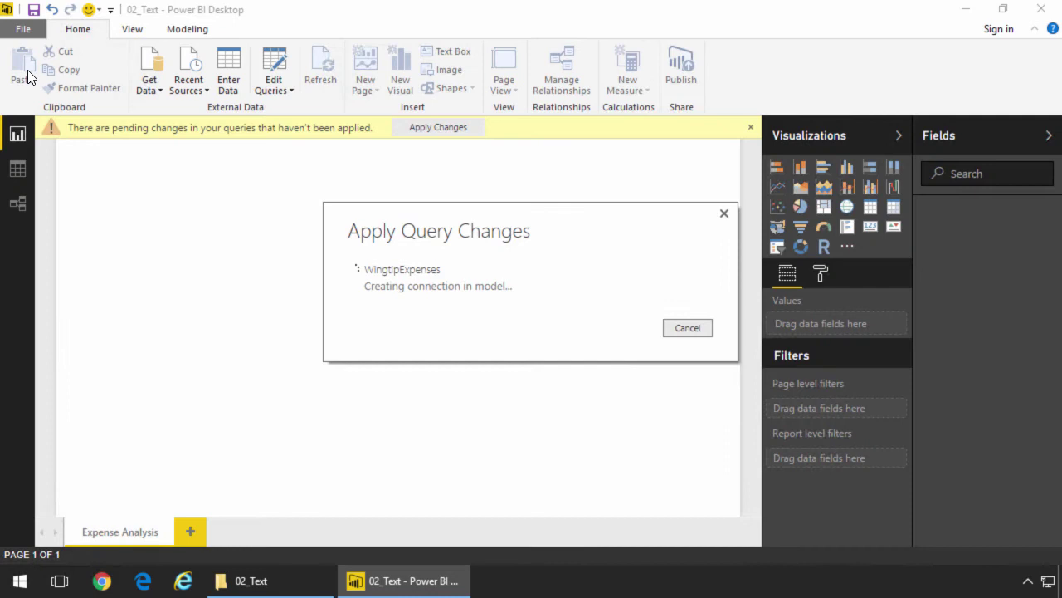
left_click(18, 173)
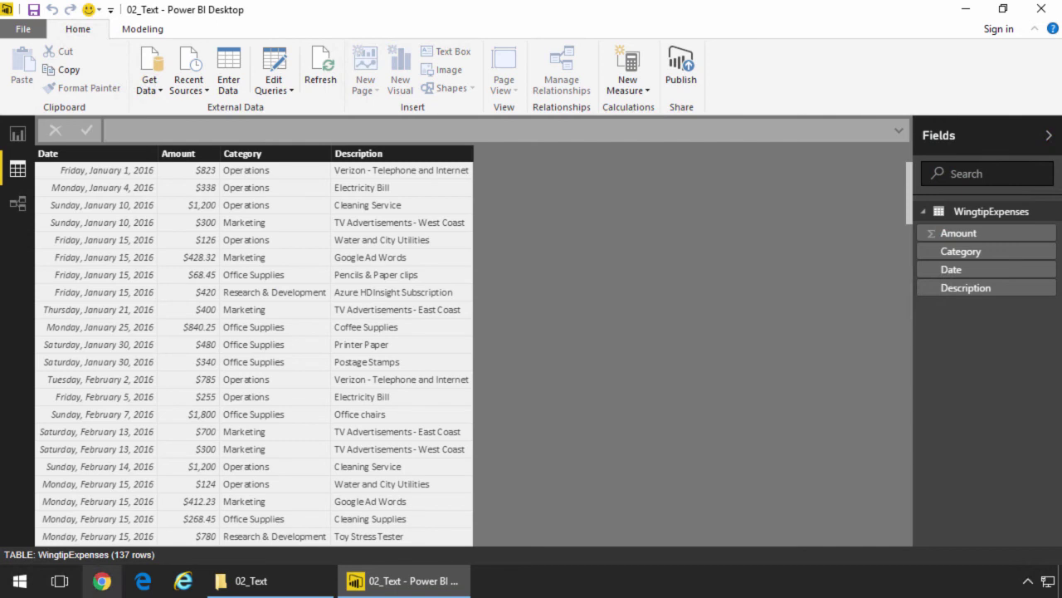
left_click(251, 580)
Edit WingtipExpenses.txt in Notepad, changing the first amount from $823.00 to $923.00
right_click(363, 180)
left_click(425, 224)
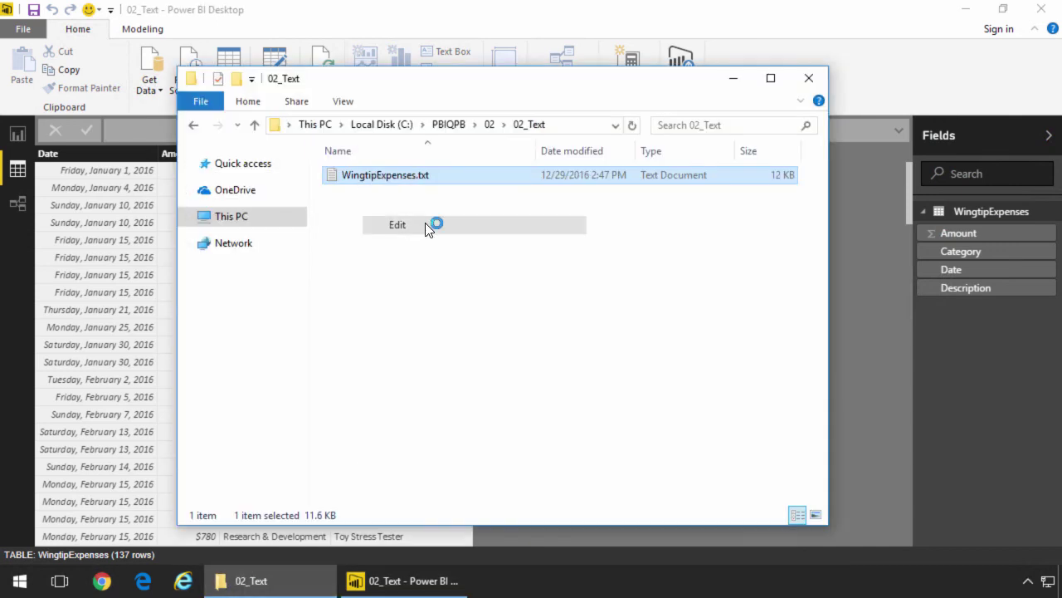
left_click(270, 206)
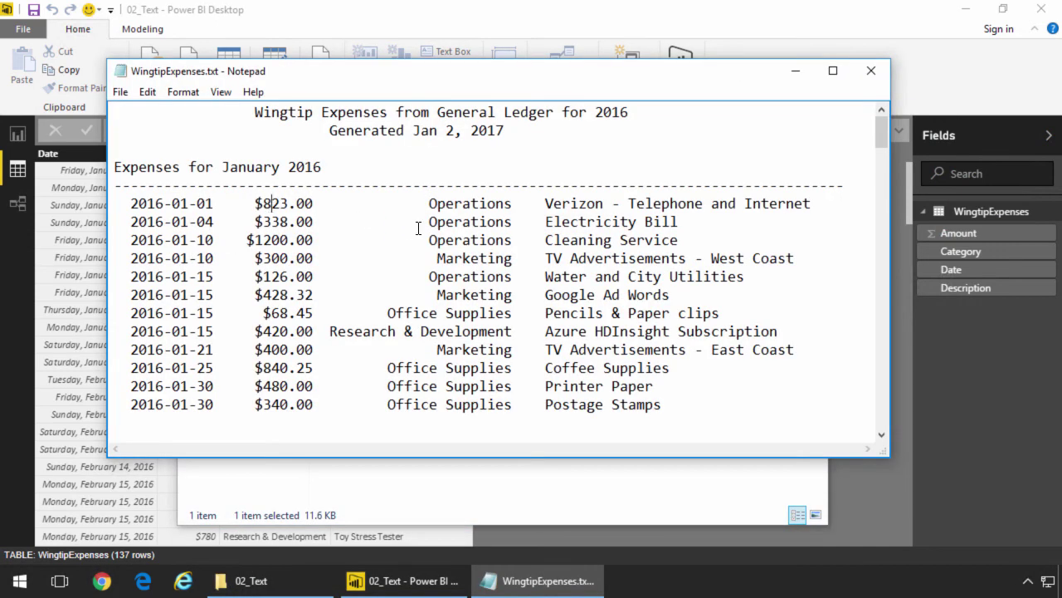
key("BackSpace")
type("9")
Save the text file, close Notepad and return to Power BI Desktop
left_click(146, 91)
mouse_move(120, 91)
left_click(127, 149)
double_click(120, 73)
double_click(647, 23)
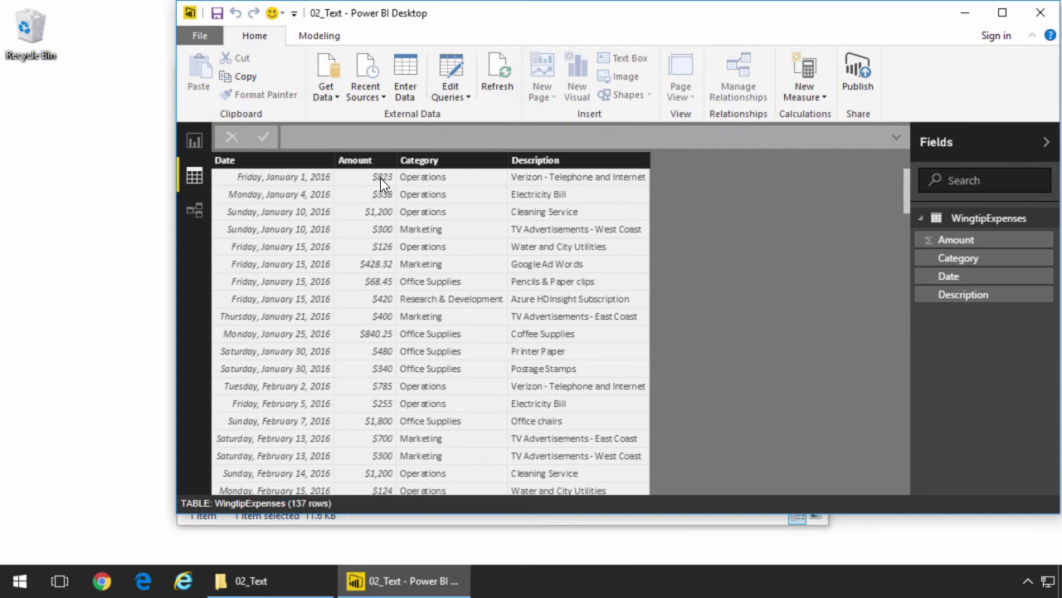
Refresh the data so the first Amount reads $923, maximize the window, and show the Expense Analysis report page
left_click(497, 79)
mouse_move(466, 6)
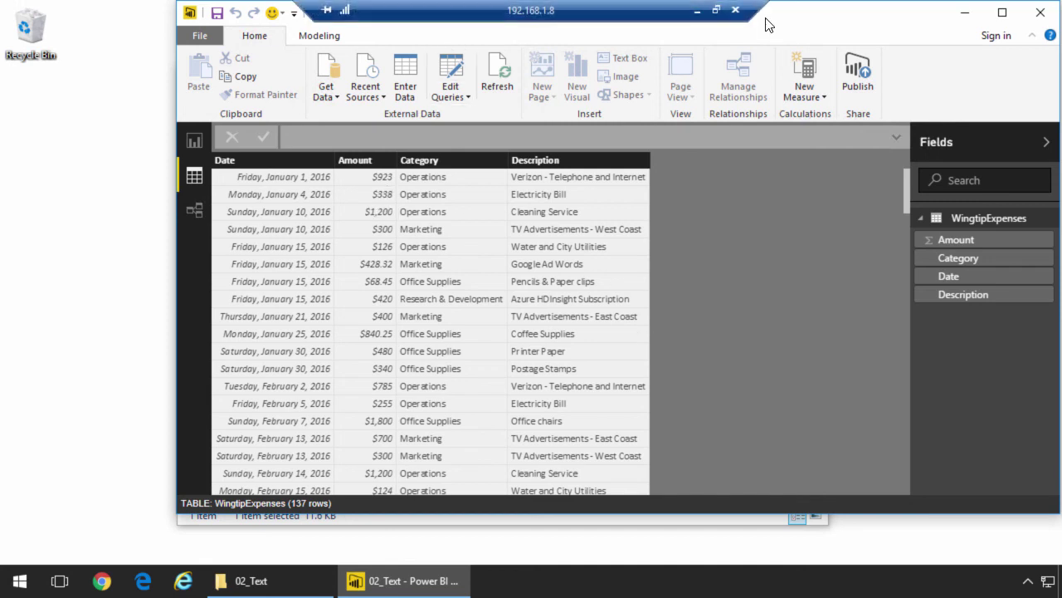
double_click(787, 17)
left_click(17, 134)
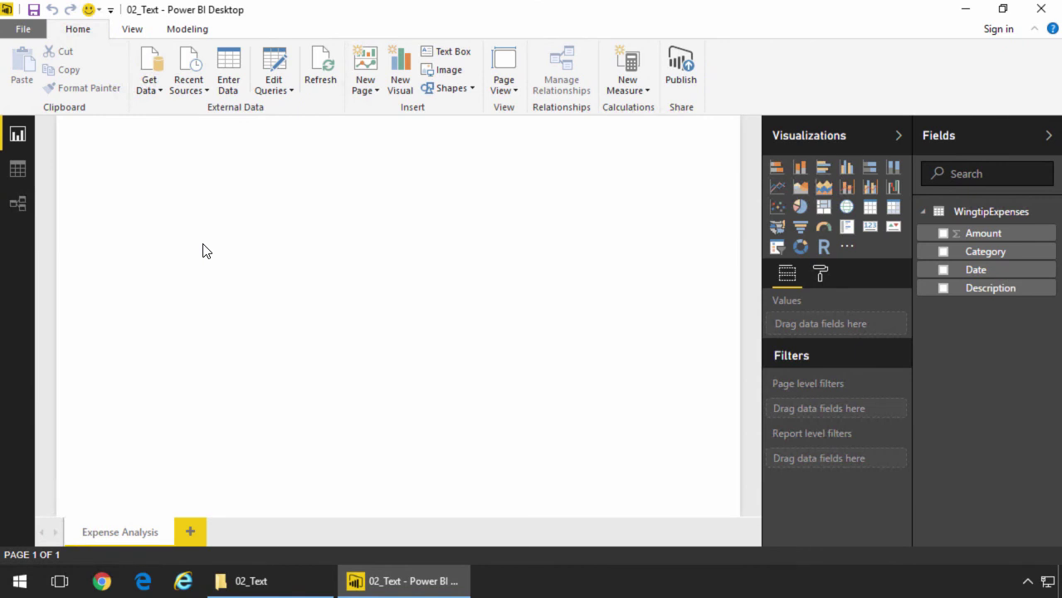
Insert a stacked column chart with Category as legend and Amount as values, enlarged to fill the page
left_click(798, 170)
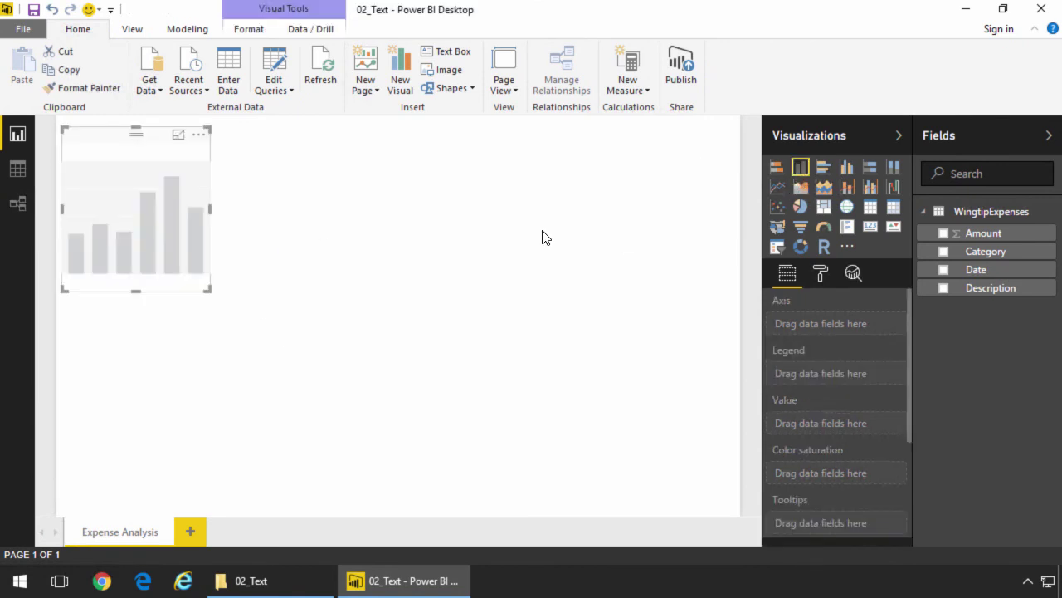
left_click(944, 258)
left_click_drag(810, 325, 814, 376)
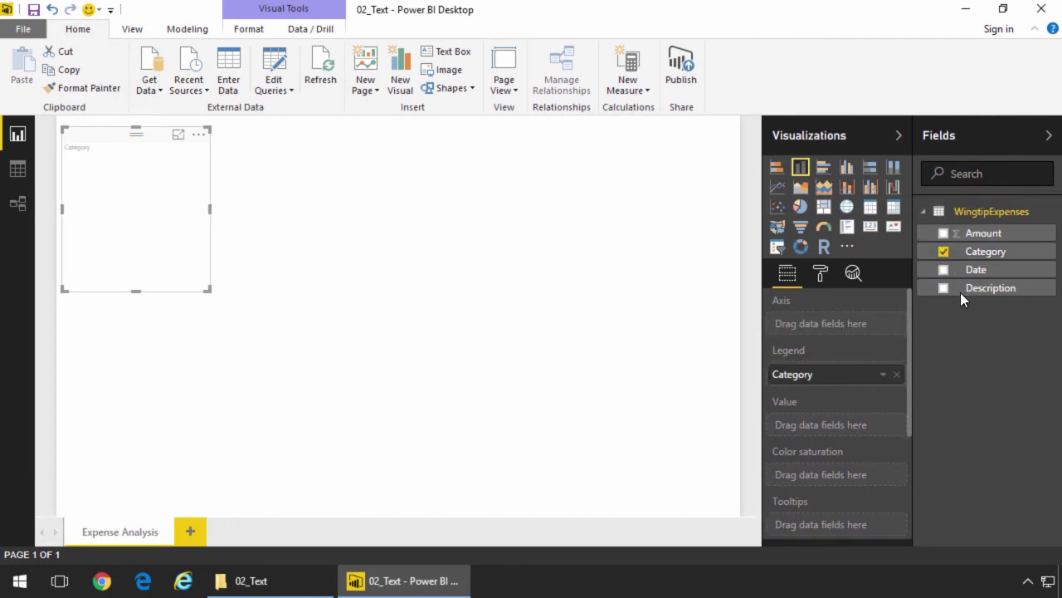
left_click_drag(984, 234, 830, 425)
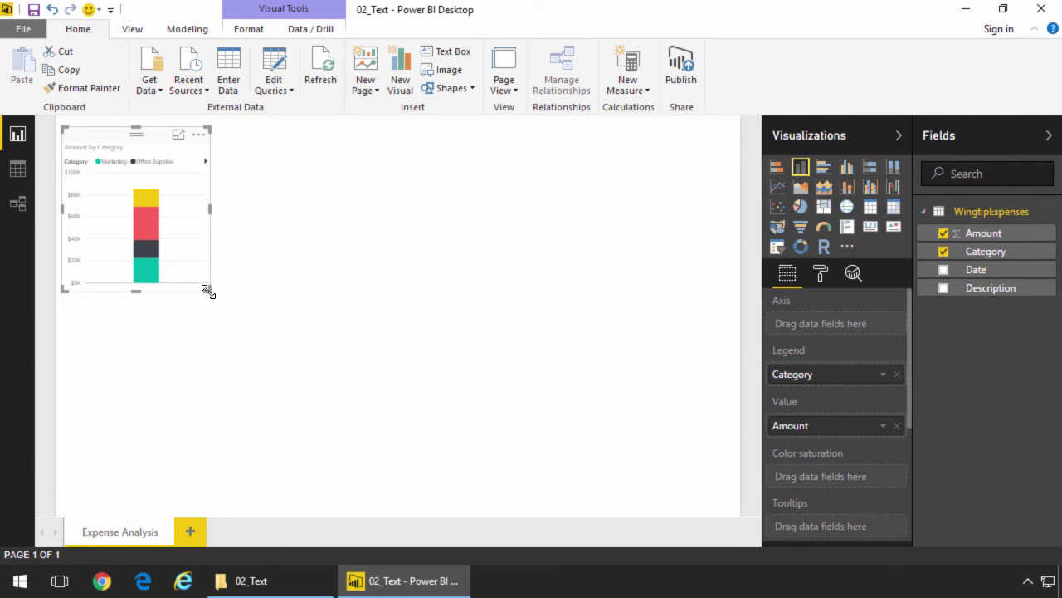
left_click_drag(208, 290, 734, 515)
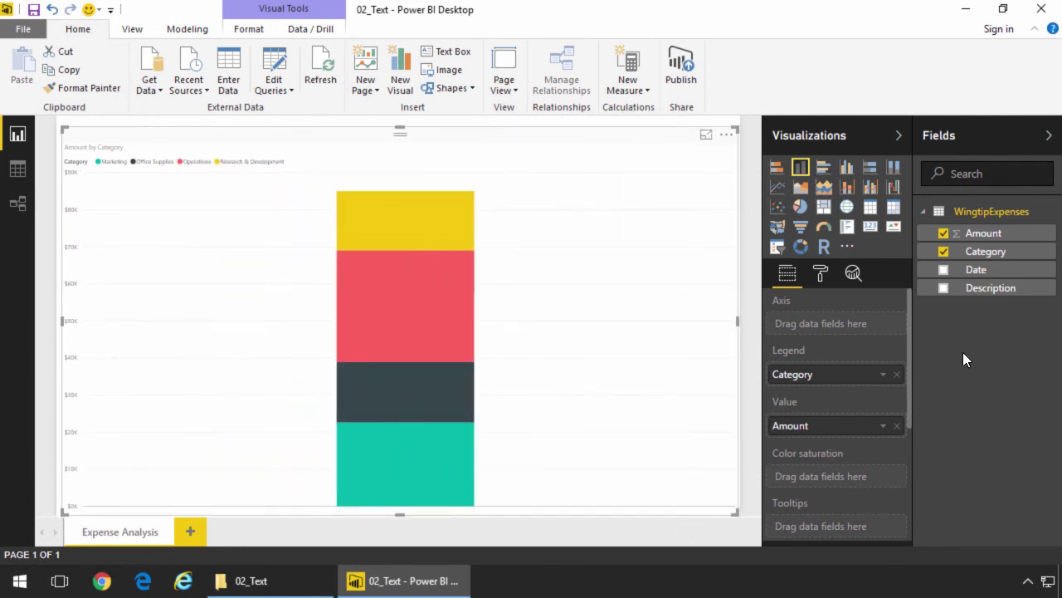
Put Date on the chart's axis and remove Year, Quarter and Day, leaving only Month
left_click_drag(976, 270, 830, 324)
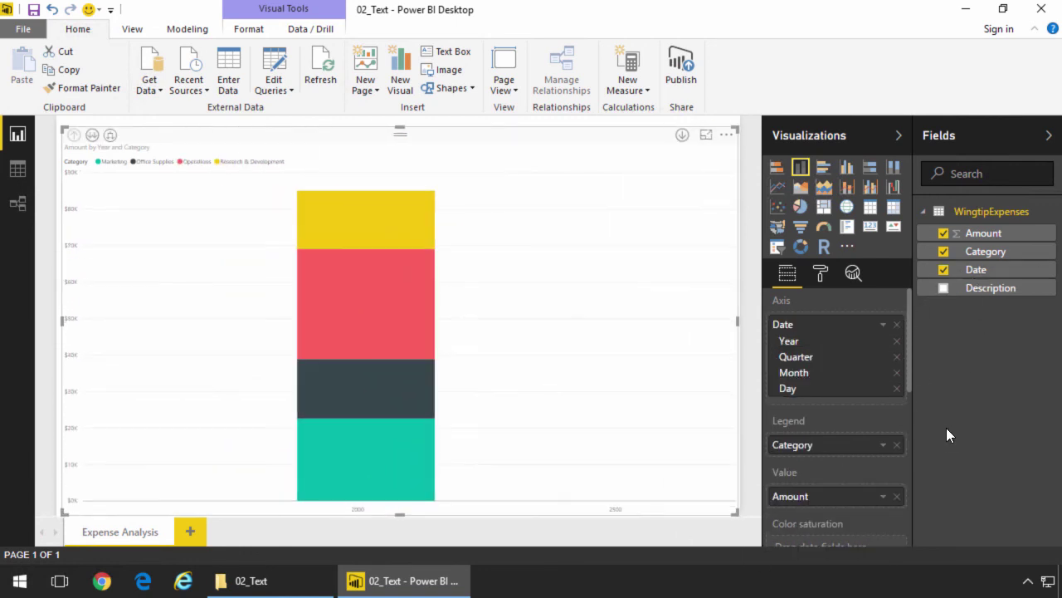
left_click(897, 347)
left_click(896, 344)
left_click(896, 358)
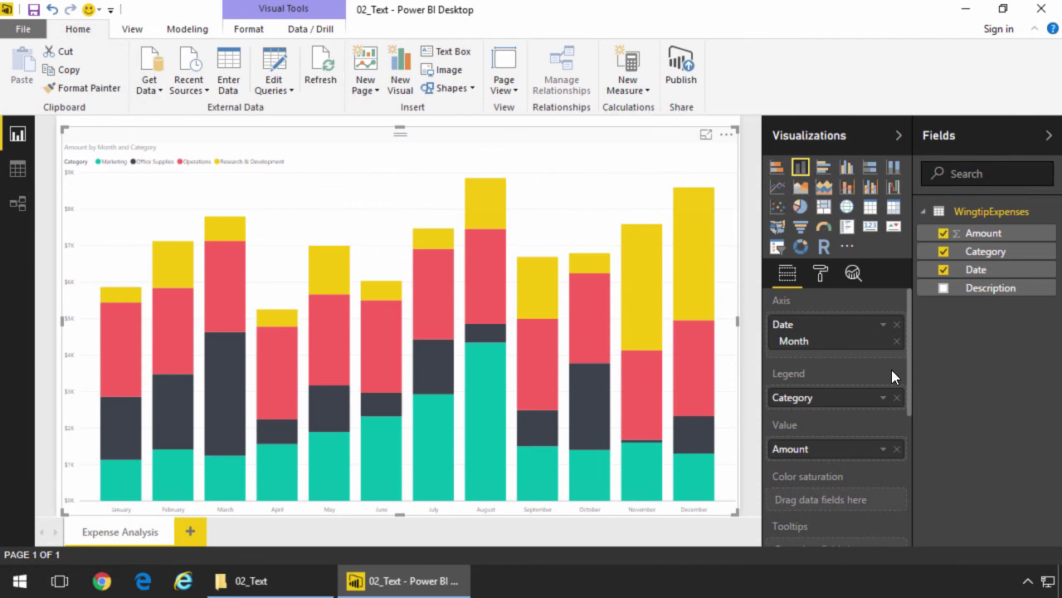
Set the chart's Legend Position to Right in the Format pane
left_click(820, 278)
left_click(818, 304)
left_click(846, 334)
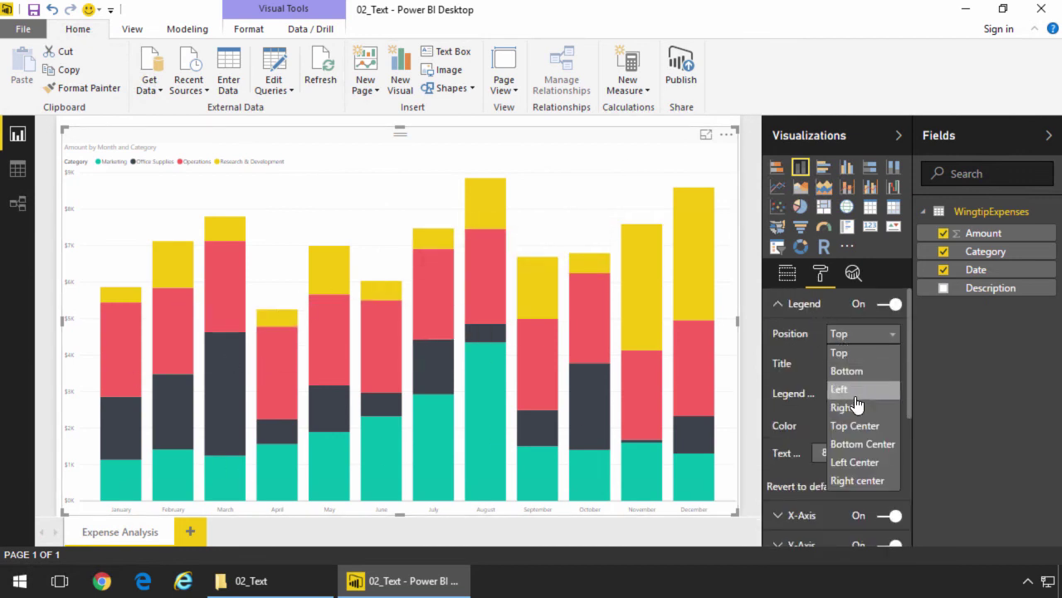
left_click(843, 407)
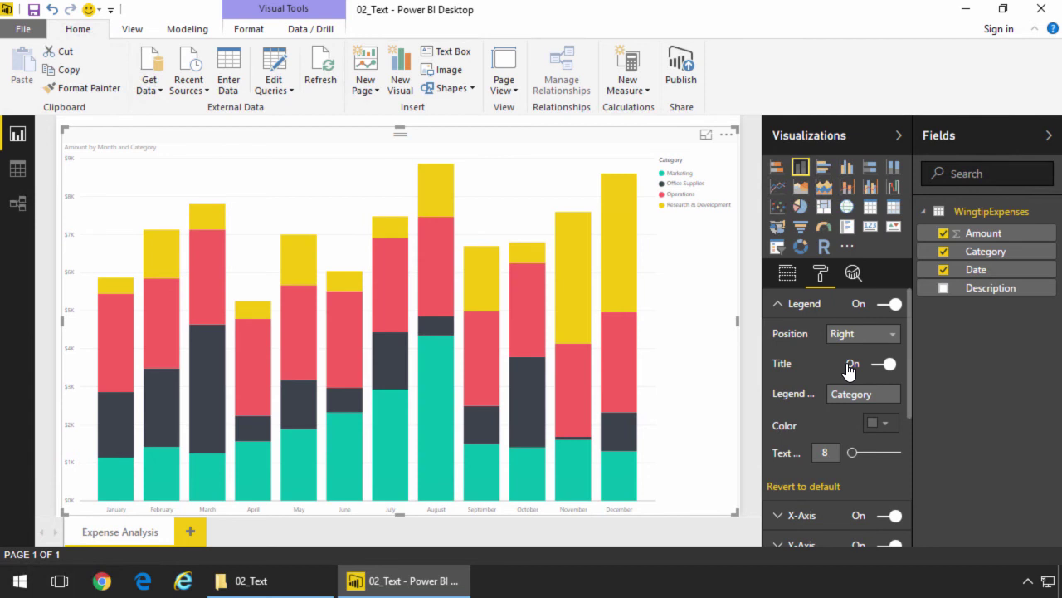